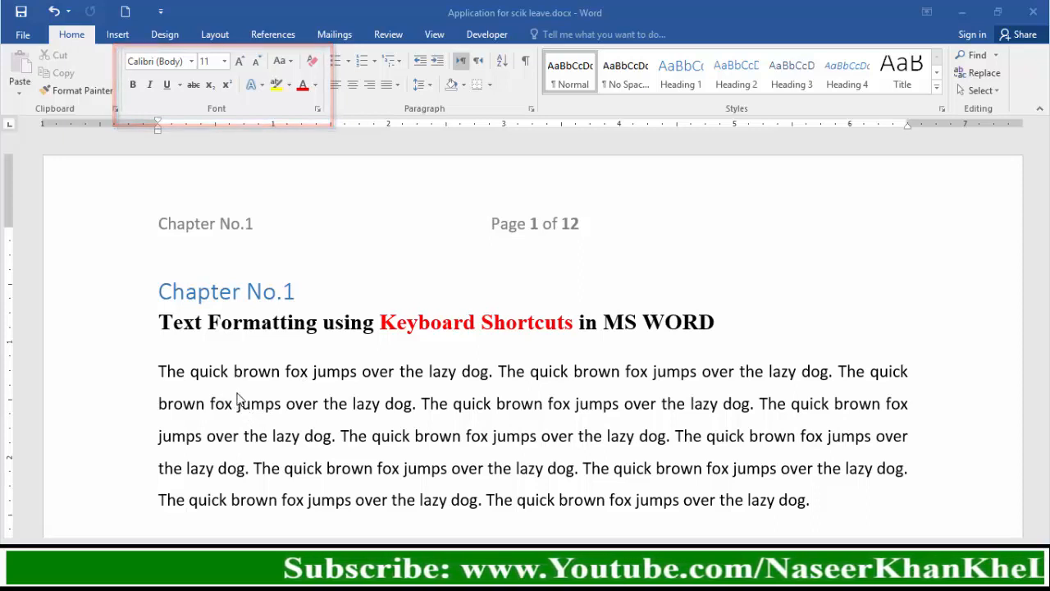
click(186, 379)
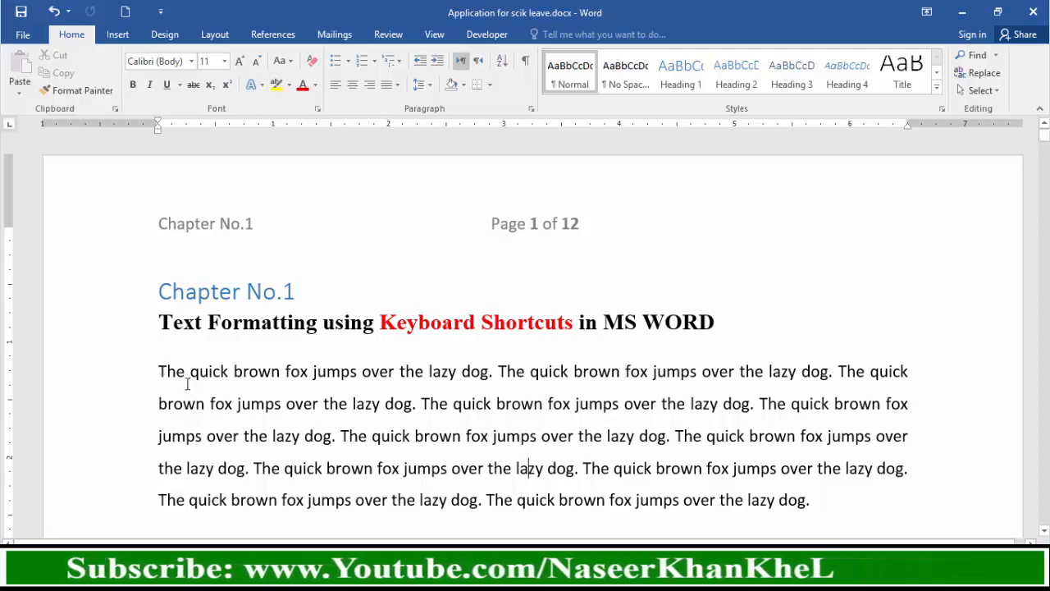
drag(159, 370, 825, 497)
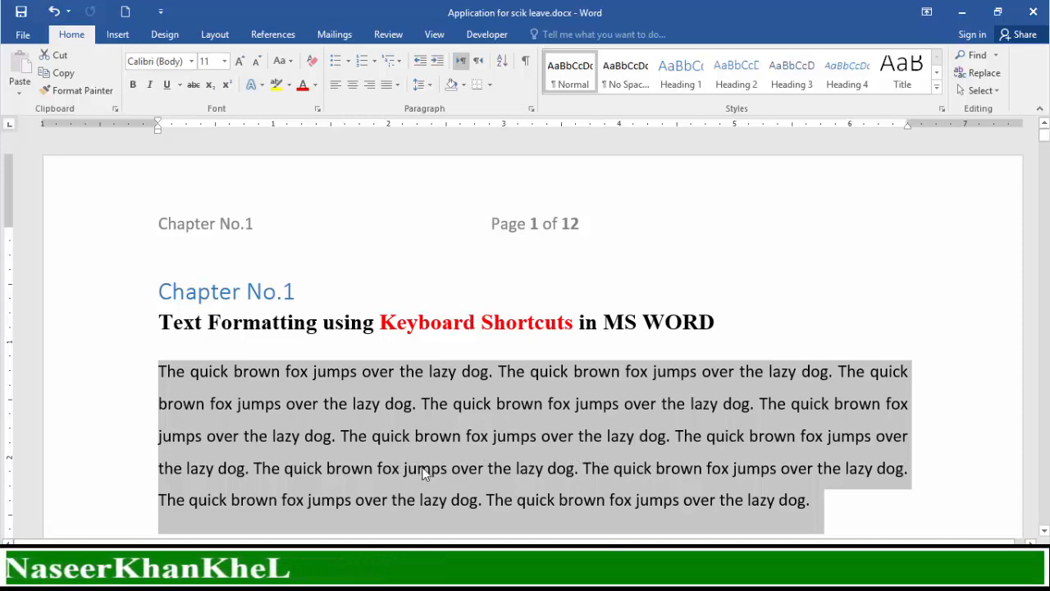
click(342, 366)
Select the entire first body paragraph and change its Latin text font to Arial Black.
scroll(342, 365, down, 1)
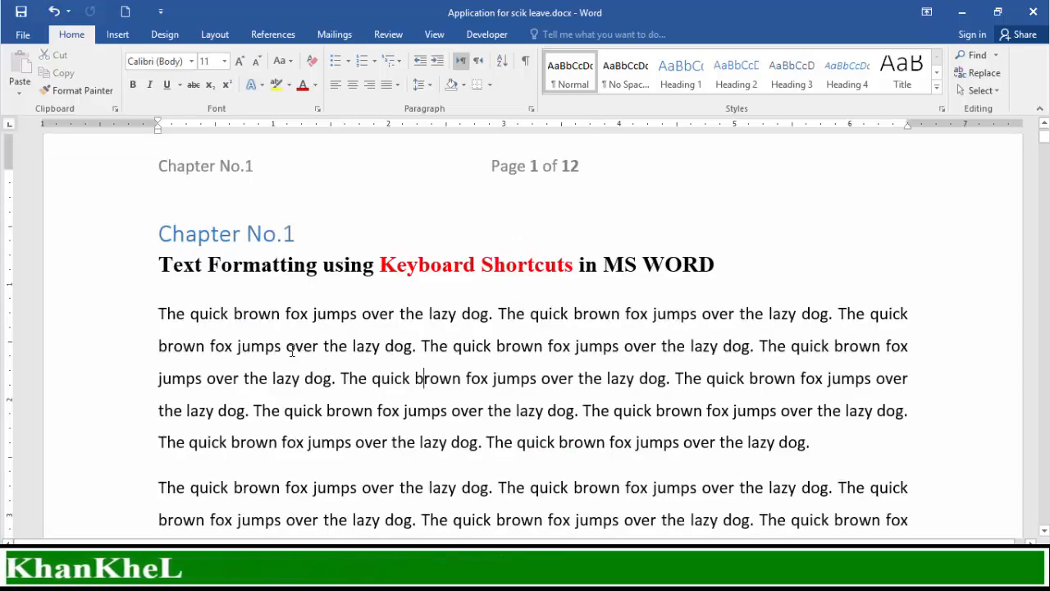
drag(161, 314, 625, 408)
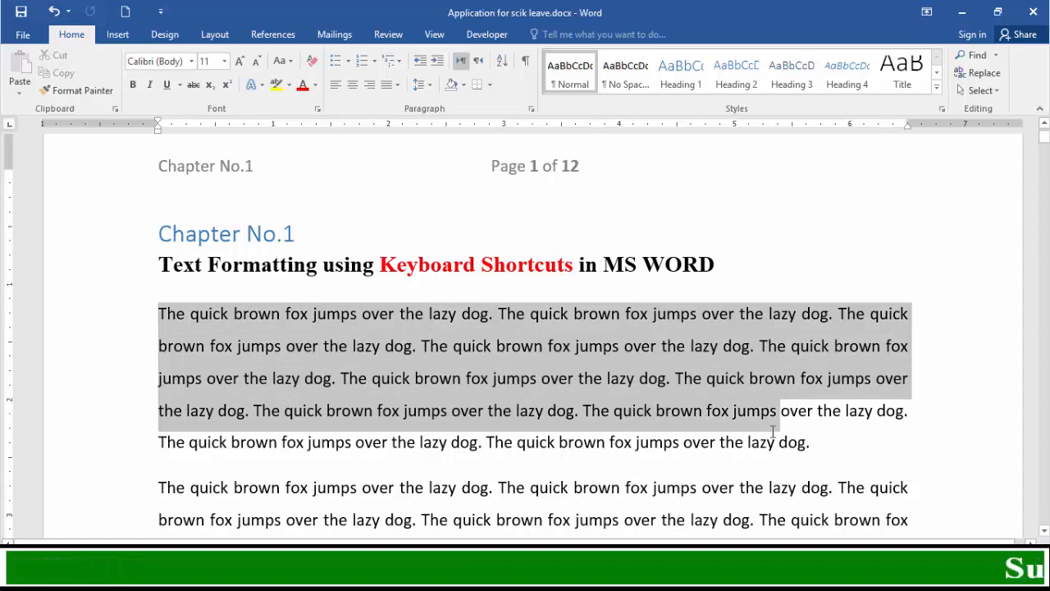
drag(773, 432, 825, 443)
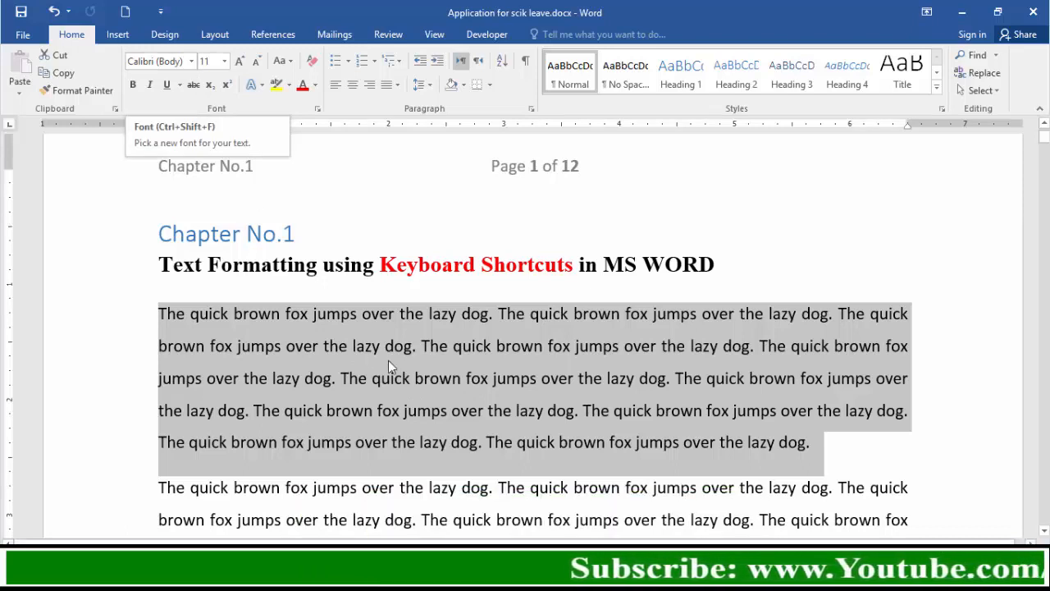
key(ctrl+shift+f)
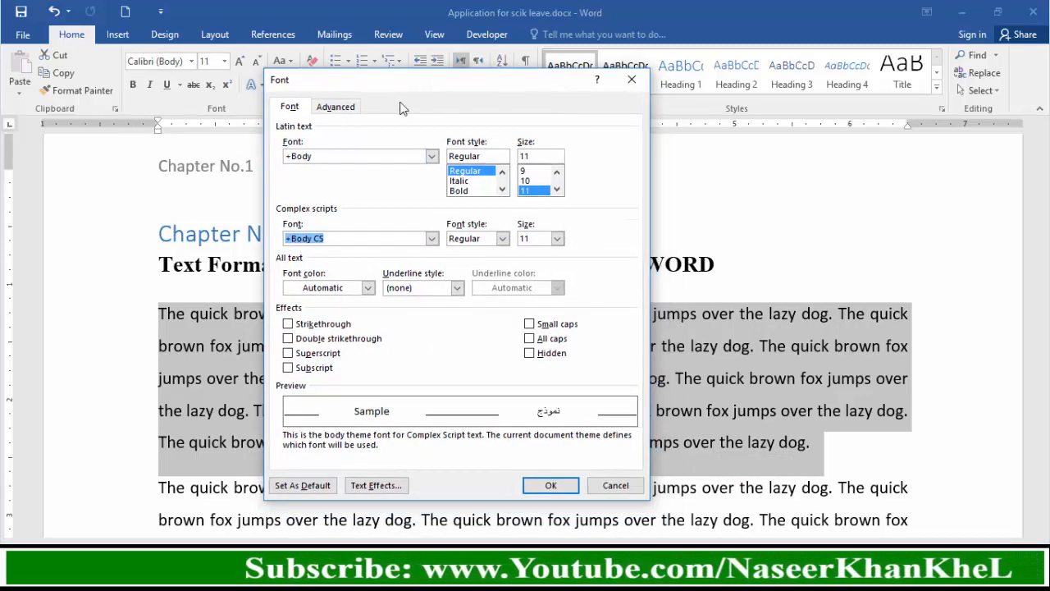
click(430, 155)
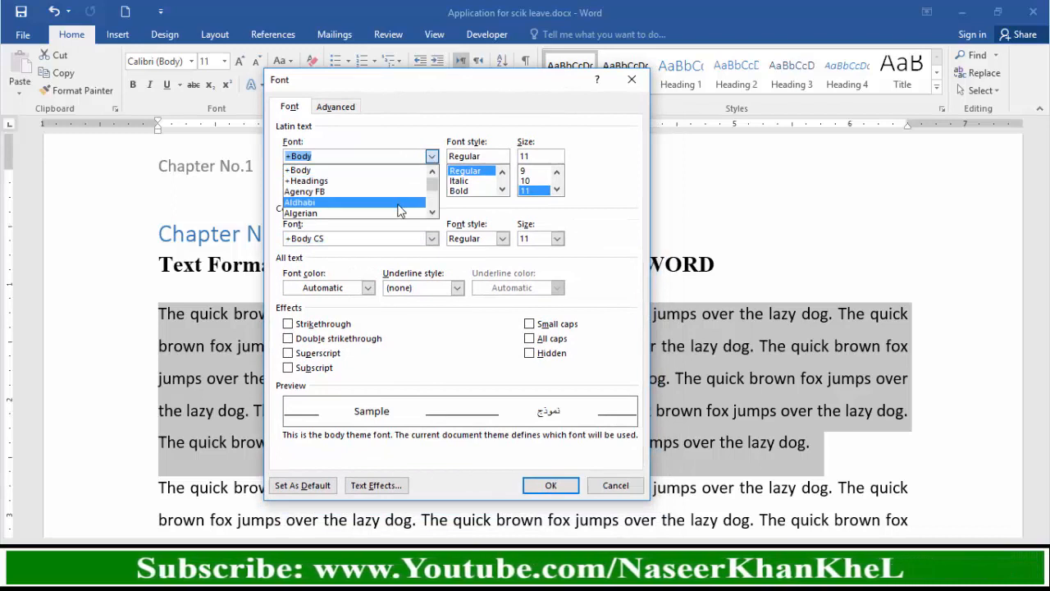
click(432, 212)
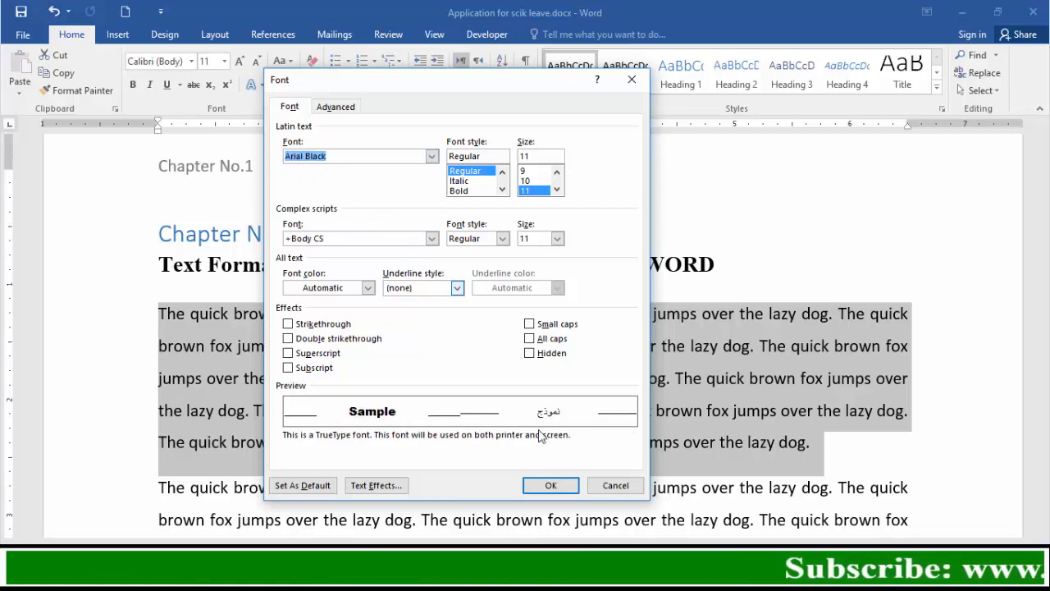
click(552, 486)
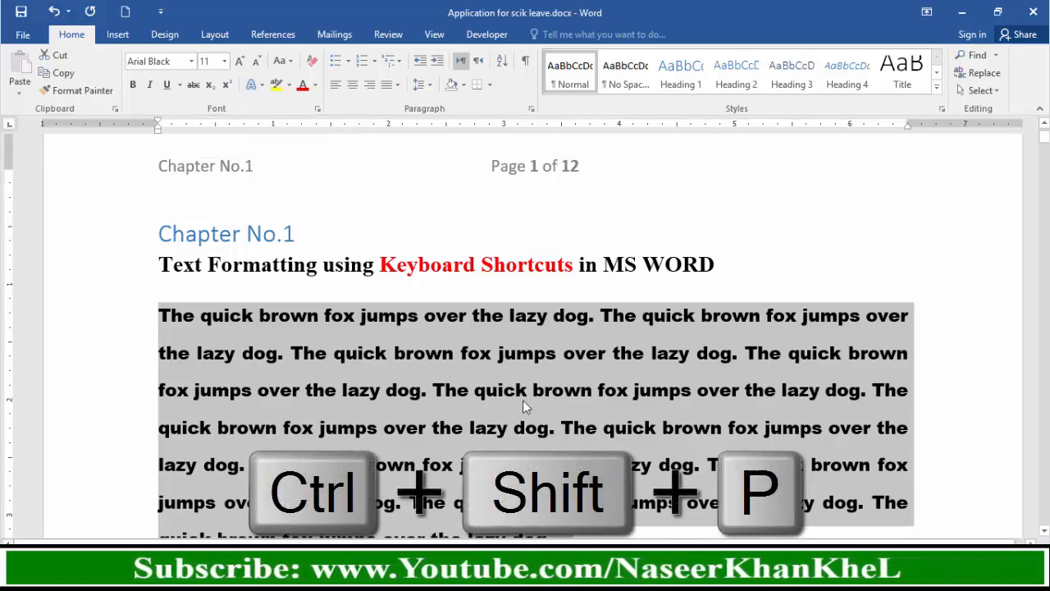
Set the first body paragraph's Latin text size to 20 and its line spacing to single.
key(ctrl+shift+p)
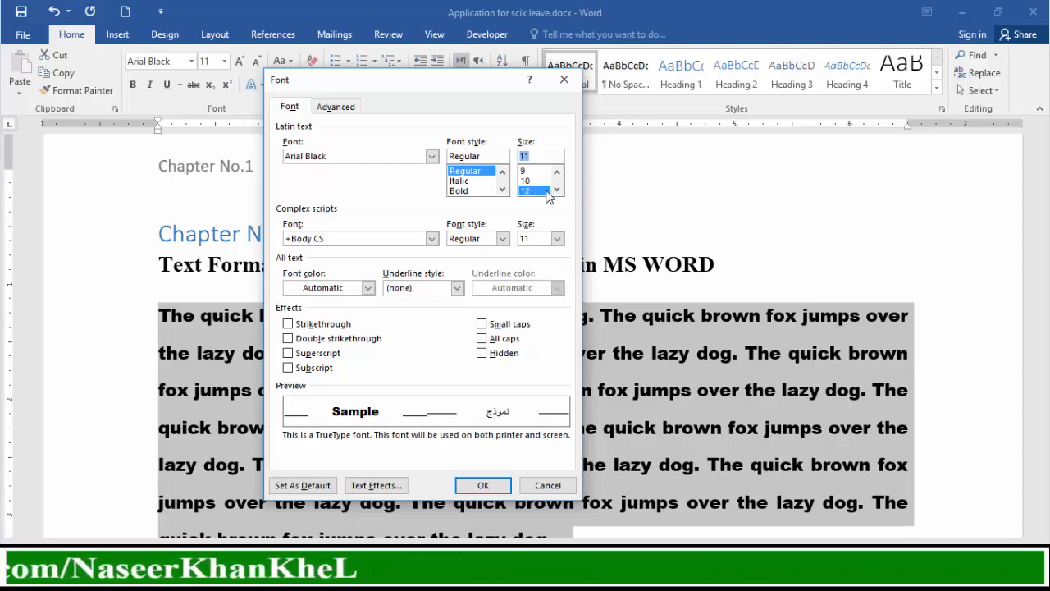
key(Down)
key(Down)
key(Down)
key(Down)
key(Down)
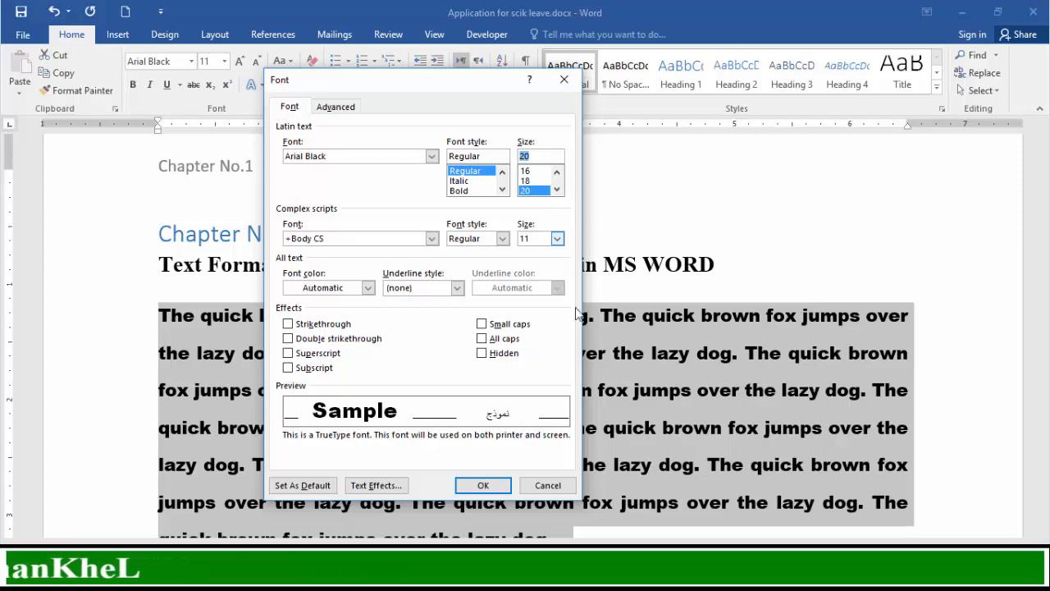
click(484, 485)
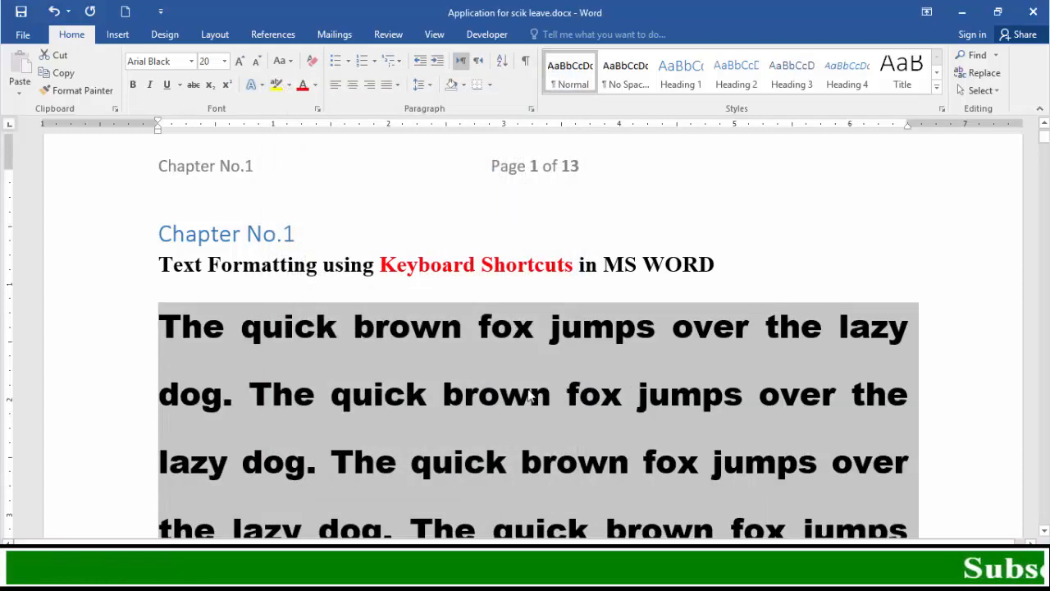
click(529, 397)
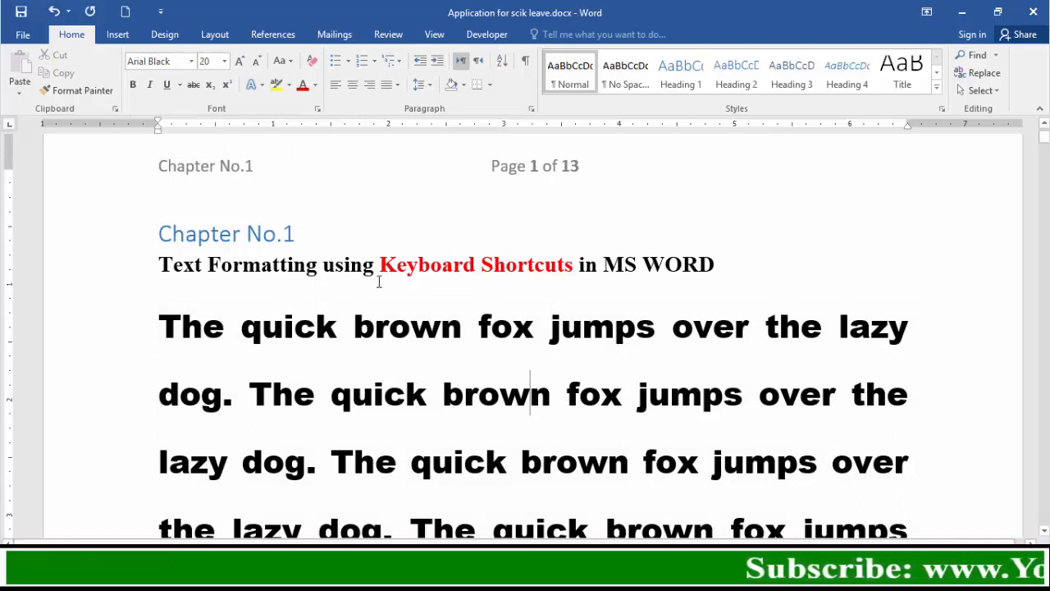
key(ctrl+1)
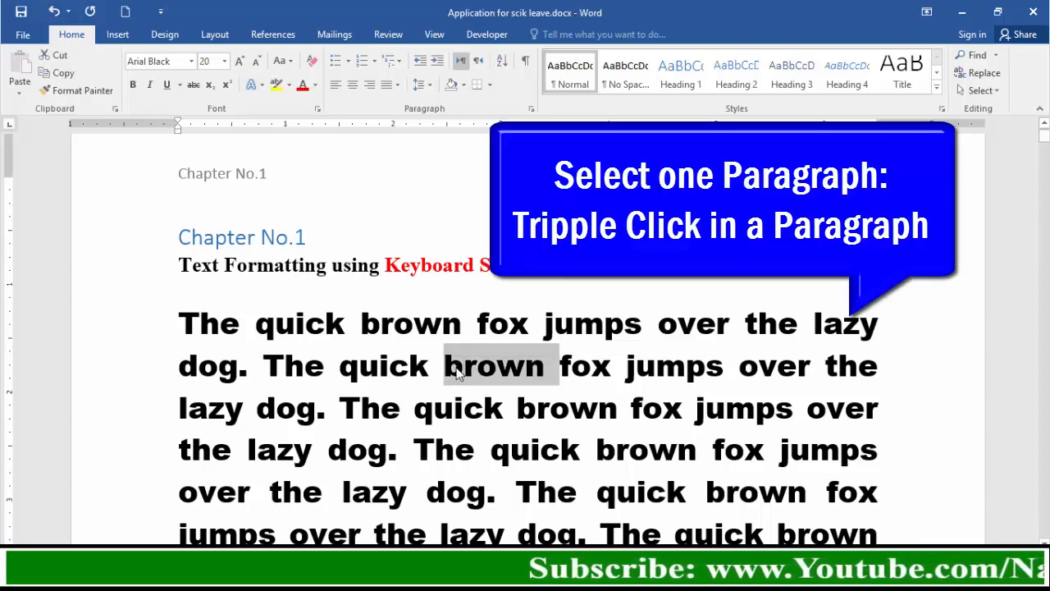
Select the whole first body paragraph and enlarge its font through the preset sizes up to 36.
triple_click(455, 367)
click(380, 366)
triple_click(380, 370)
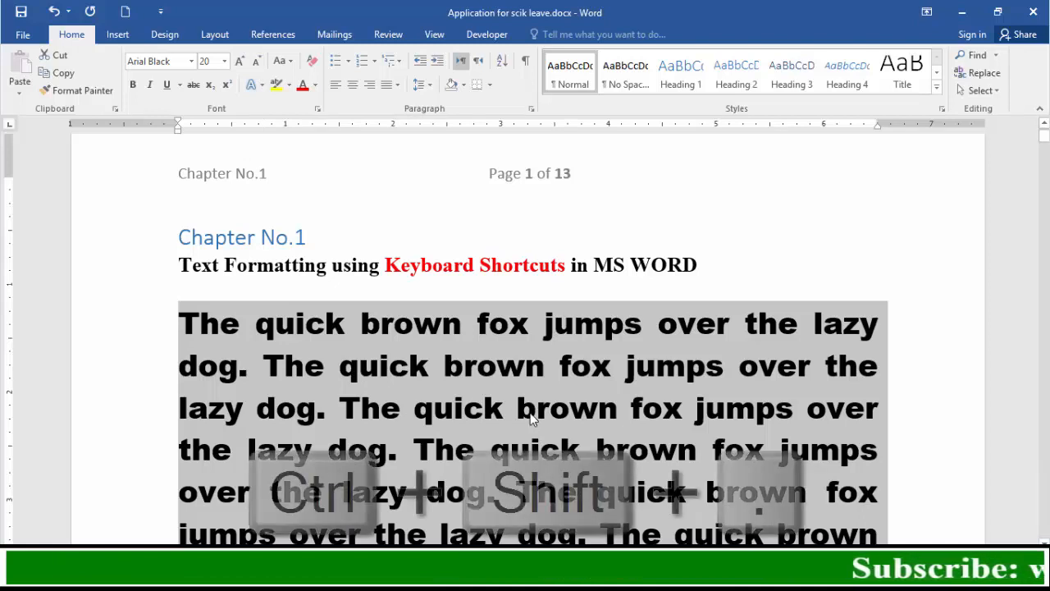
key(ctrl+shift+period)
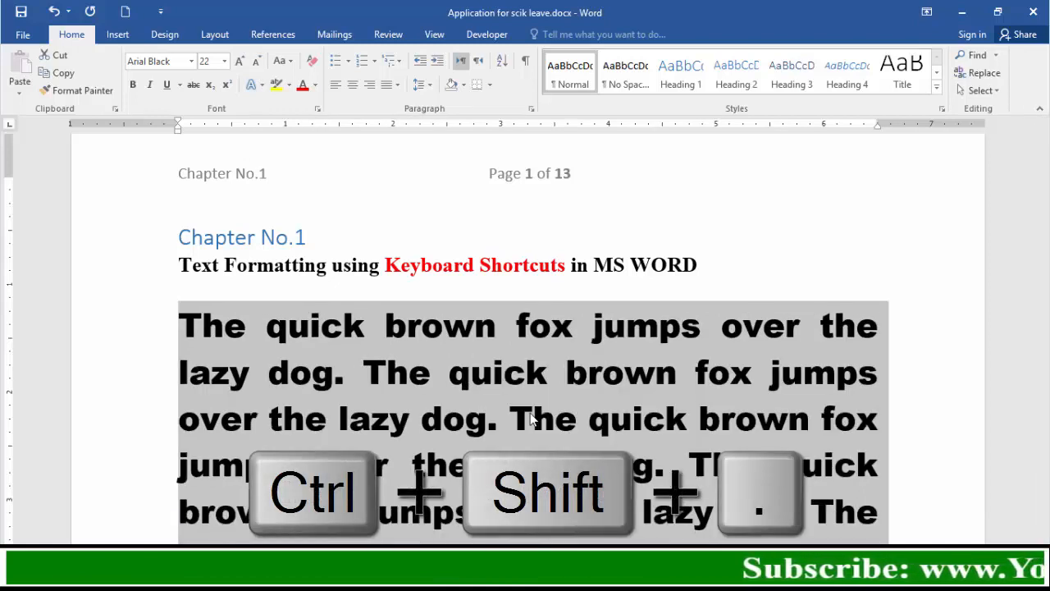
key(ctrl+shift+period)
key(ctrl+shift+period)
key(ctrl+shift+period)
key(ctrl+shift+period)
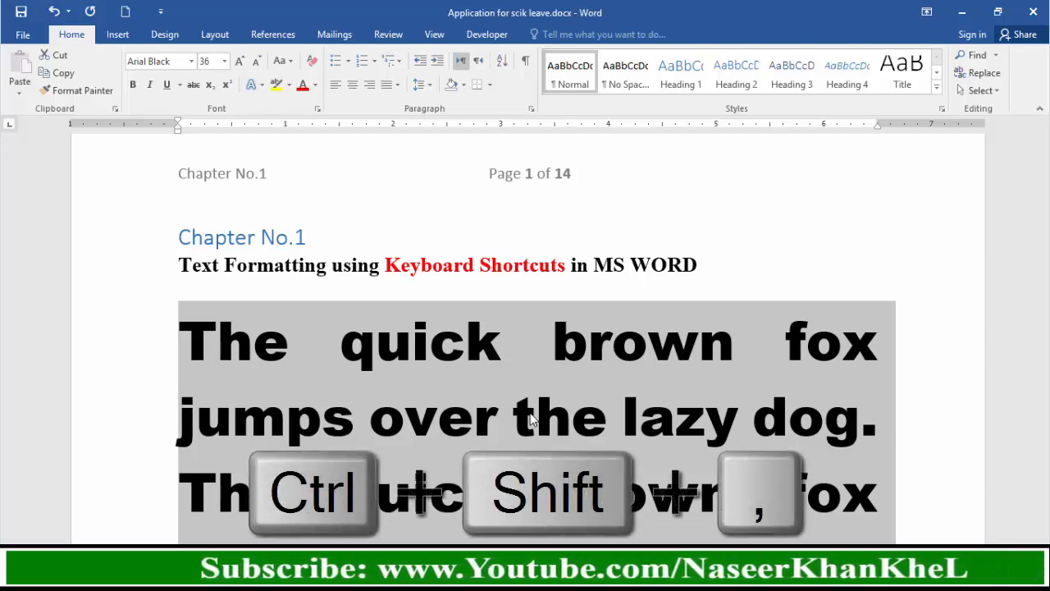
Shrink the selected paragraph's font through the preset sizes down to 12.
key(ctrl+shift+comma)
key(ctrl+shift+comma)
key(ctrl+shift+comma)
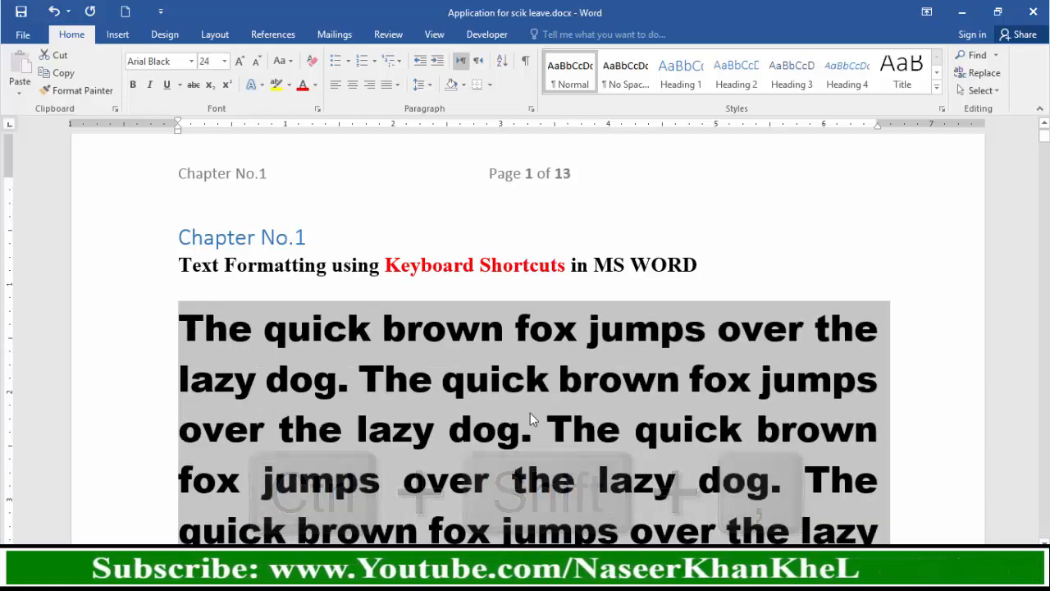
key(ctrl+shift+comma)
key(ctrl+shift+comma)
key(ctrl+shift+comma)
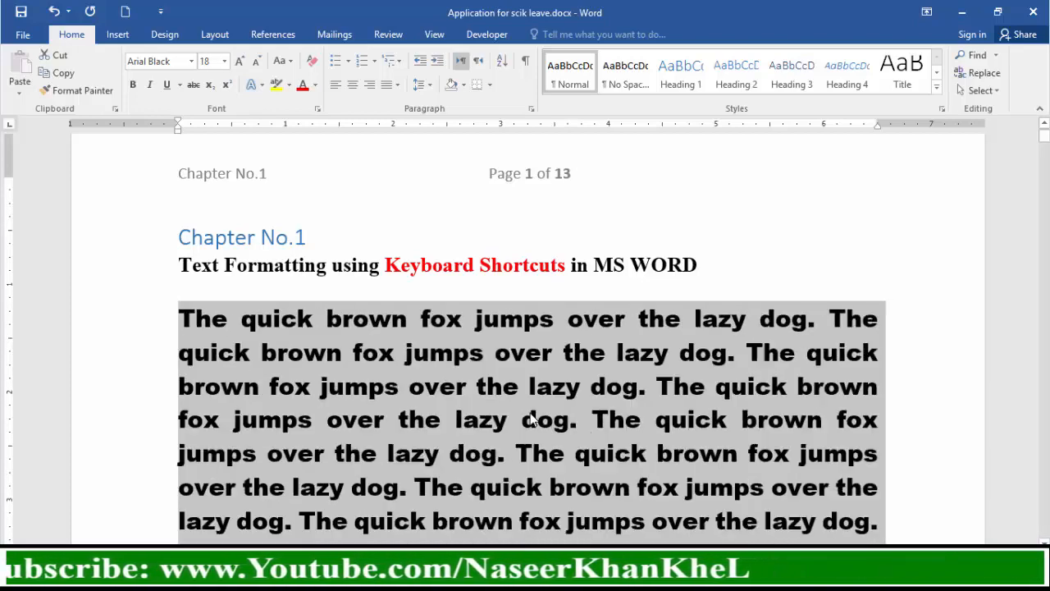
key(ctrl+shift+comma)
key(ctrl+shift+comma)
key(ctrl+shift+comma)
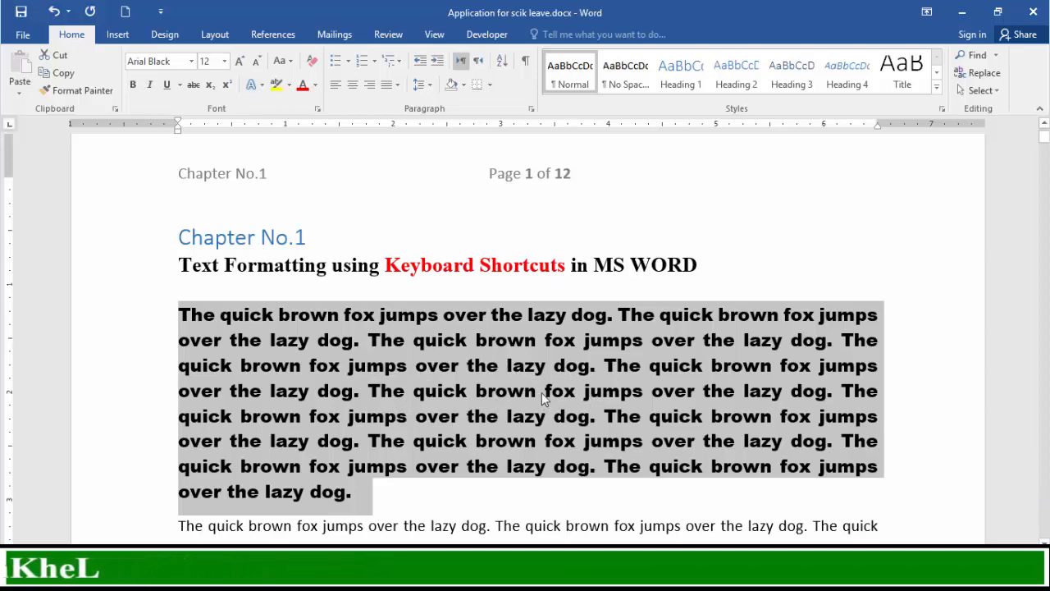
Reduce the selected paragraph's font size to 8 in one-point decrements.
key(ctrl+bracketleft)
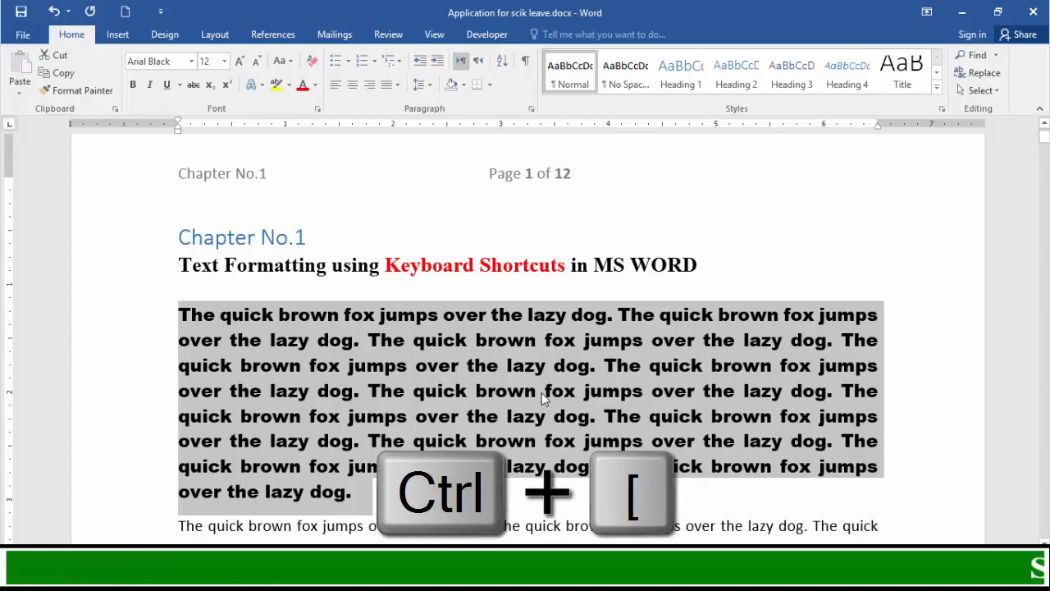
key(ctrl+bracketleft)
key(ctrl+bracketleft)
key(ctrl+bracketleft)
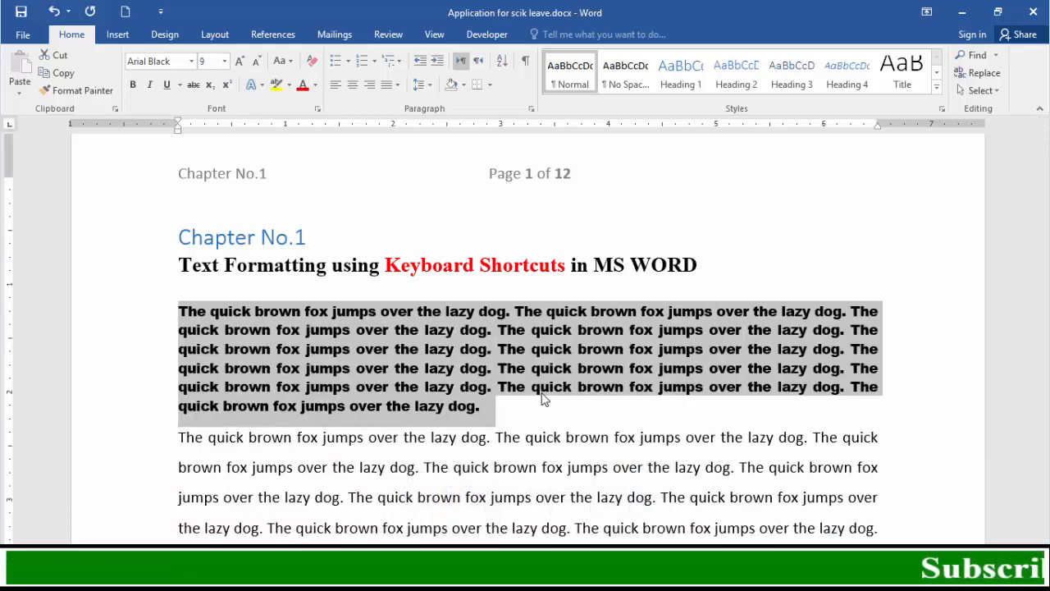
key(ctrl+bracketleft)
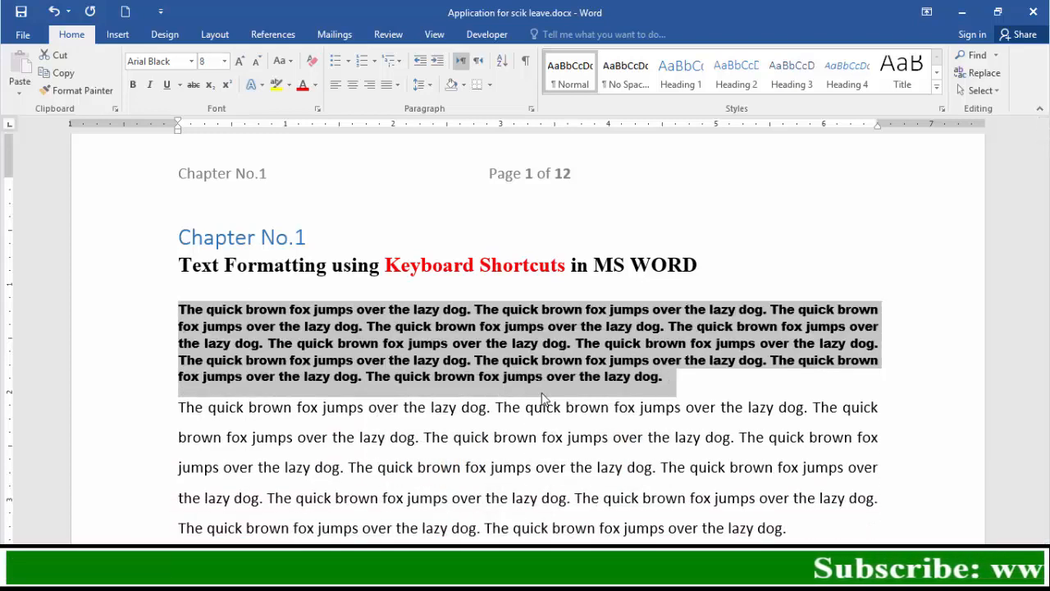
Increase the first body paragraph's font size to 20 in one-point increments.
key(ctrl+bracketright)
key(ctrl+bracketright)
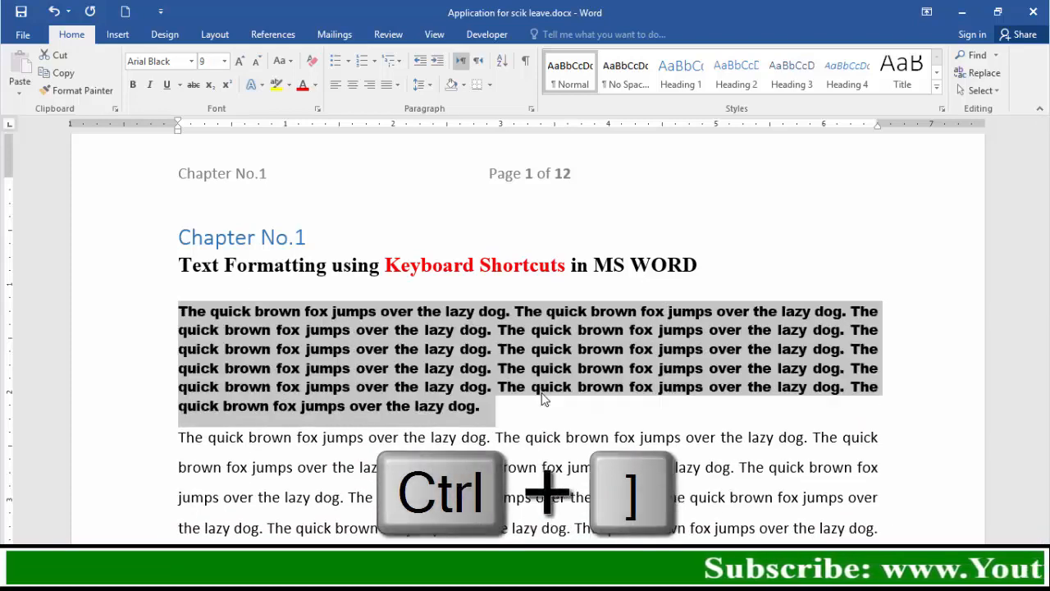
key(ctrl+bracketright)
key(ctrl+bracketright)
key(ctrl+bracketright)
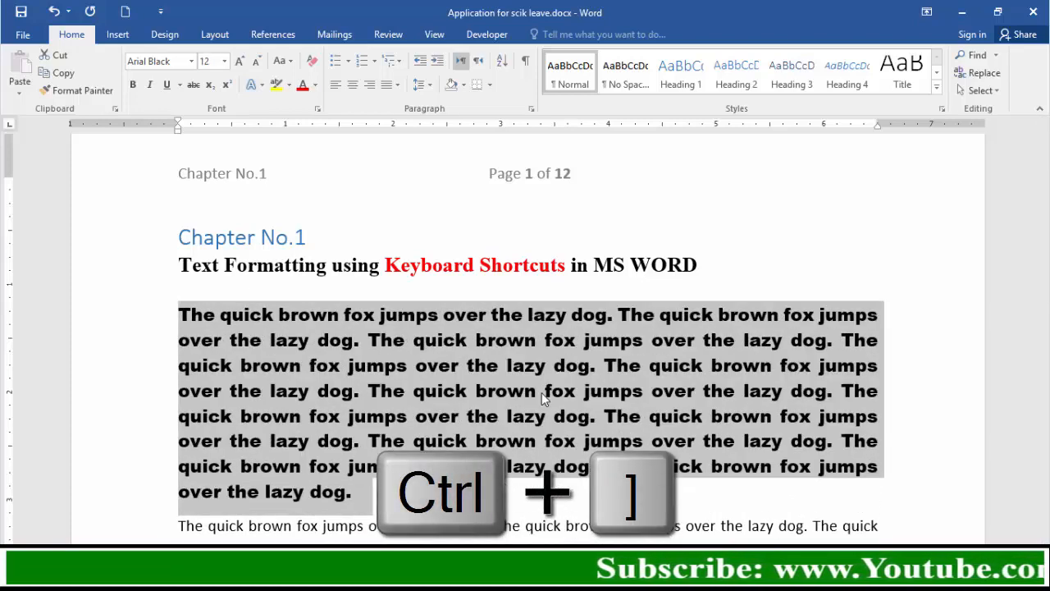
key(ctrl+bracketright)
key(ctrl+bracketright)
key(ctrl+bracketright)
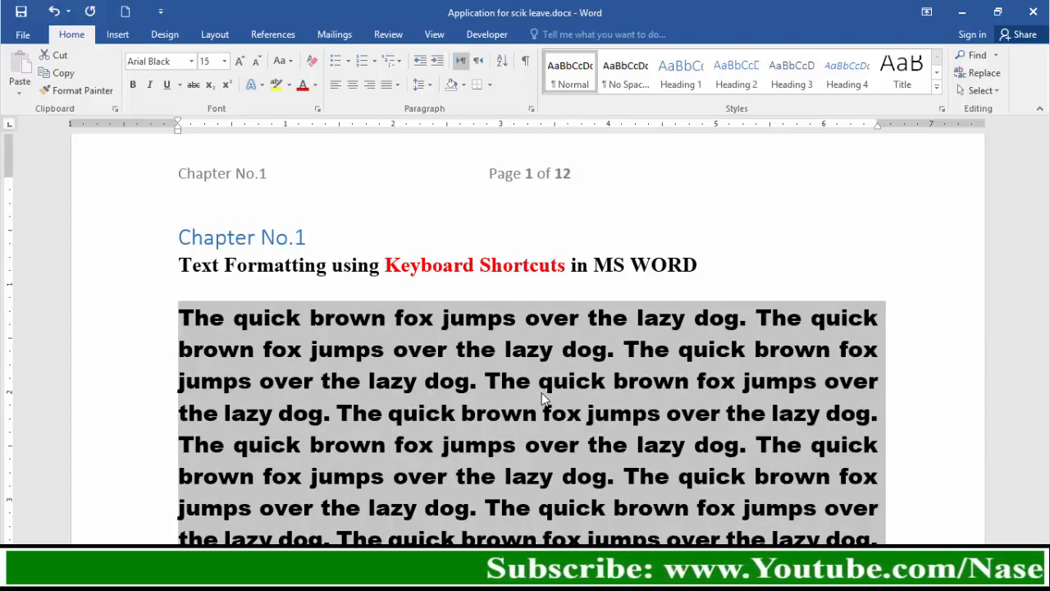
key(ctrl+bracketright)
key(ctrl+bracketright)
key(ctrl+bracketright)
key(ctrl+bracketright)
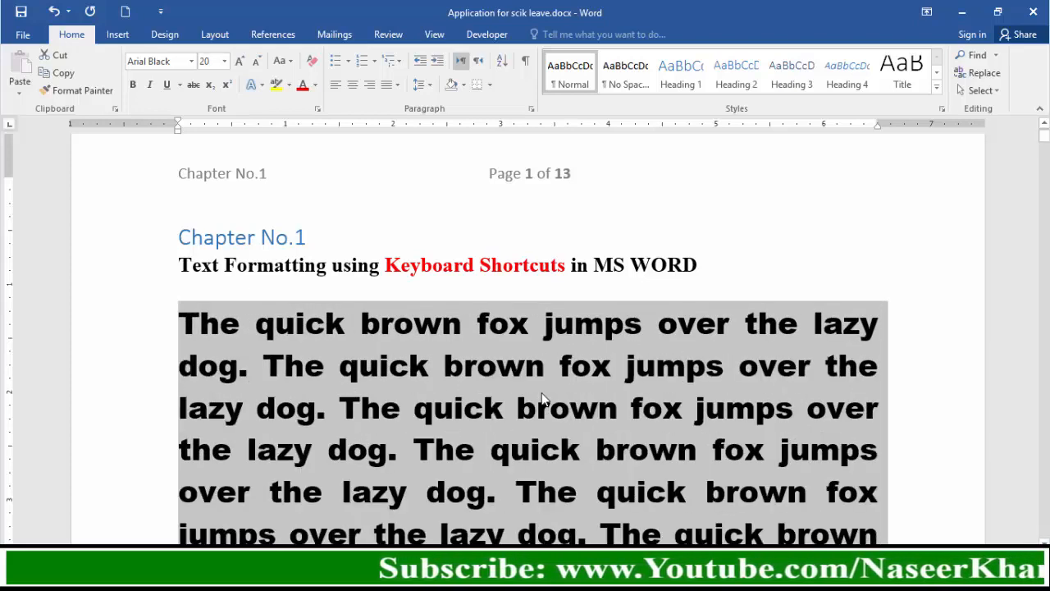
key(ctrl+bracketright)
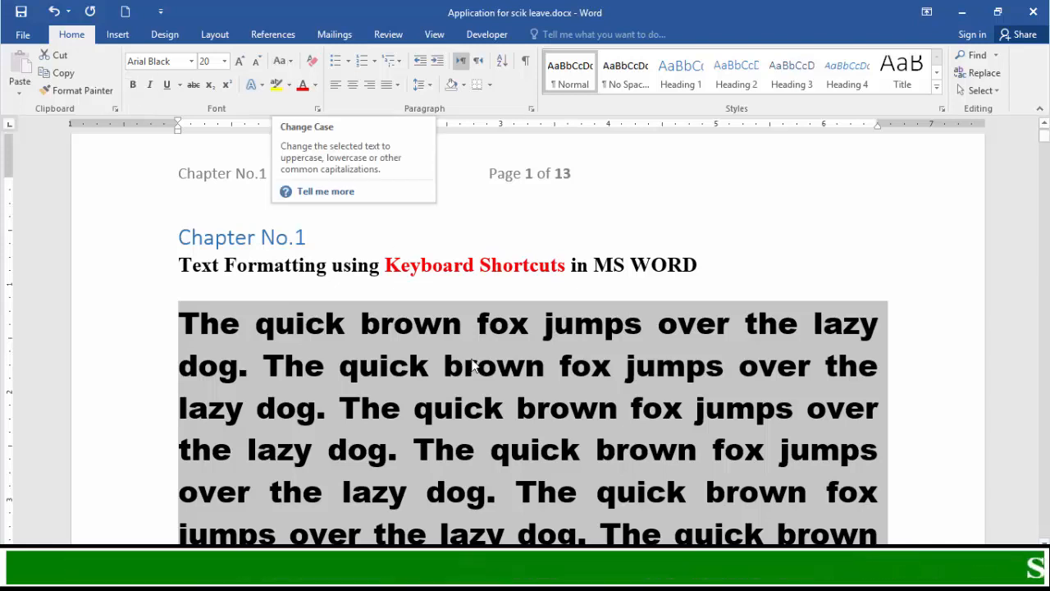
Cycle the selected paragraph's letter case through uppercase and lowercase, ending on sentence case.
key(shift+F3)
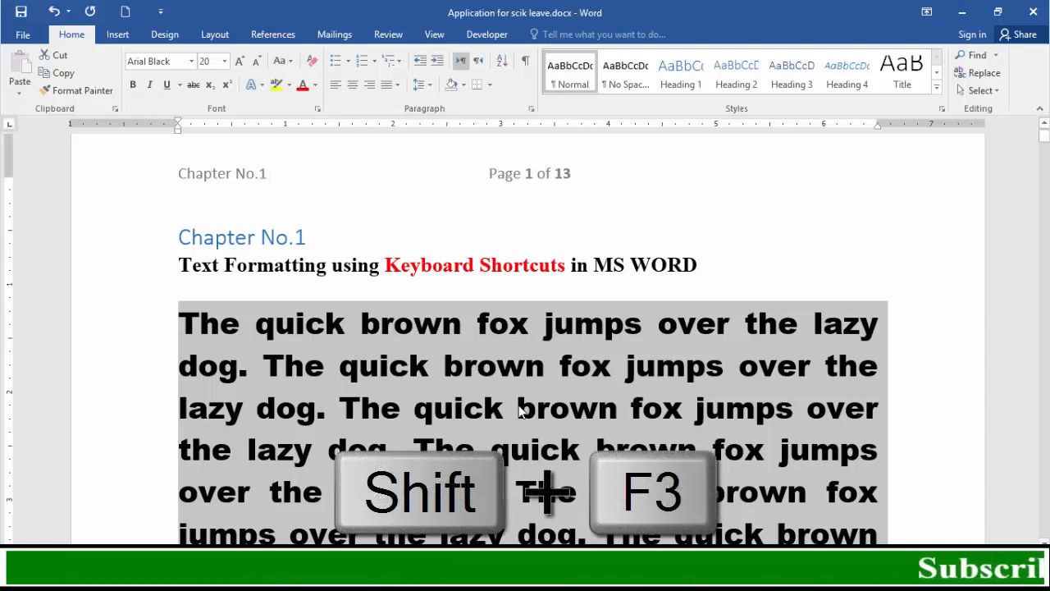
key(shift+F3)
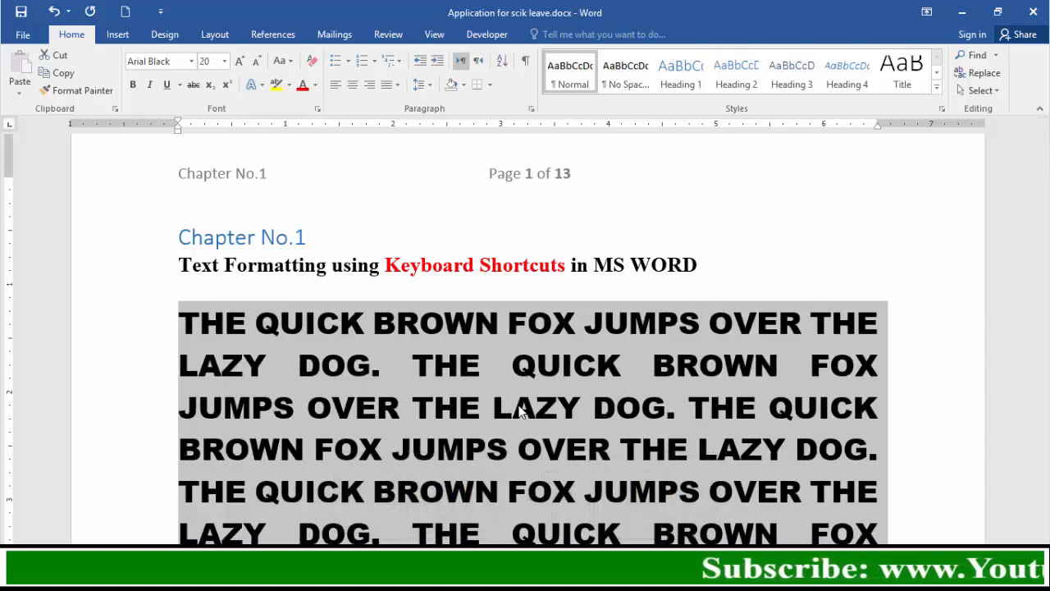
key(shift+F3)
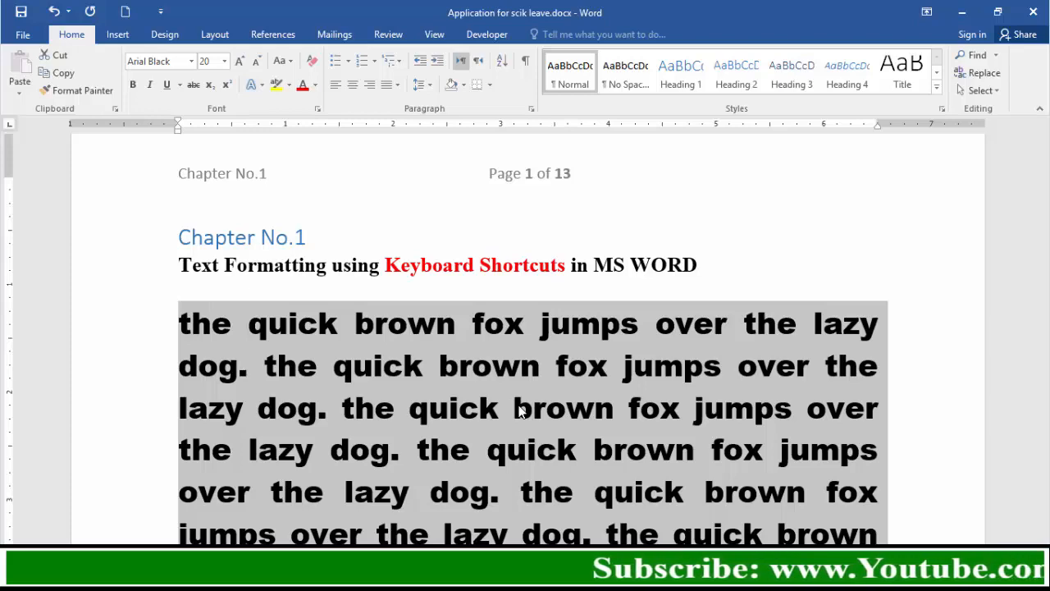
key(shift+F3)
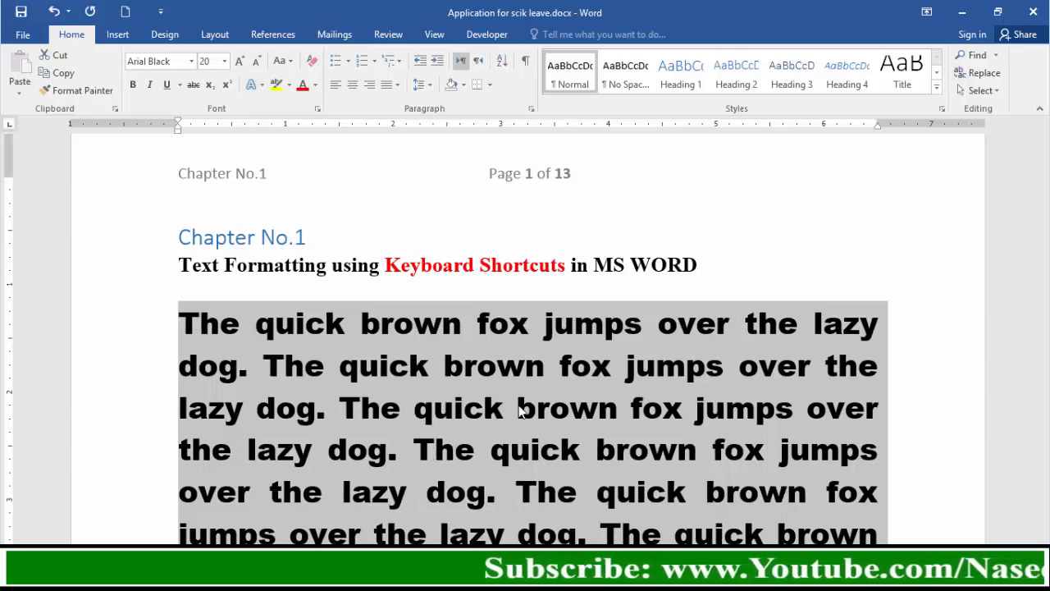
key(shift+F3)
key(shift+F3)
key(shift+F3)
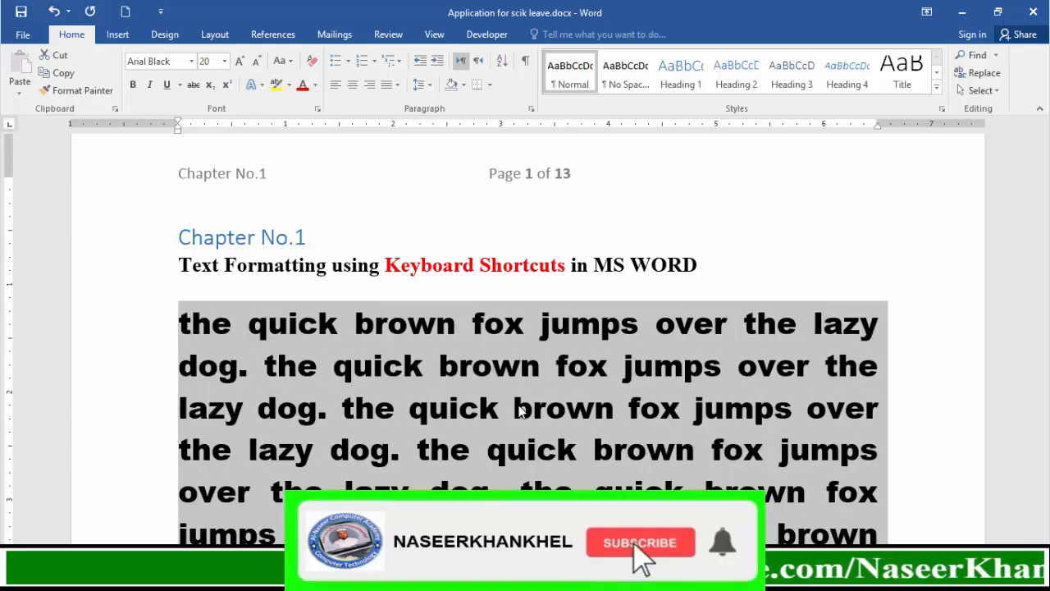
key(shift+F3)
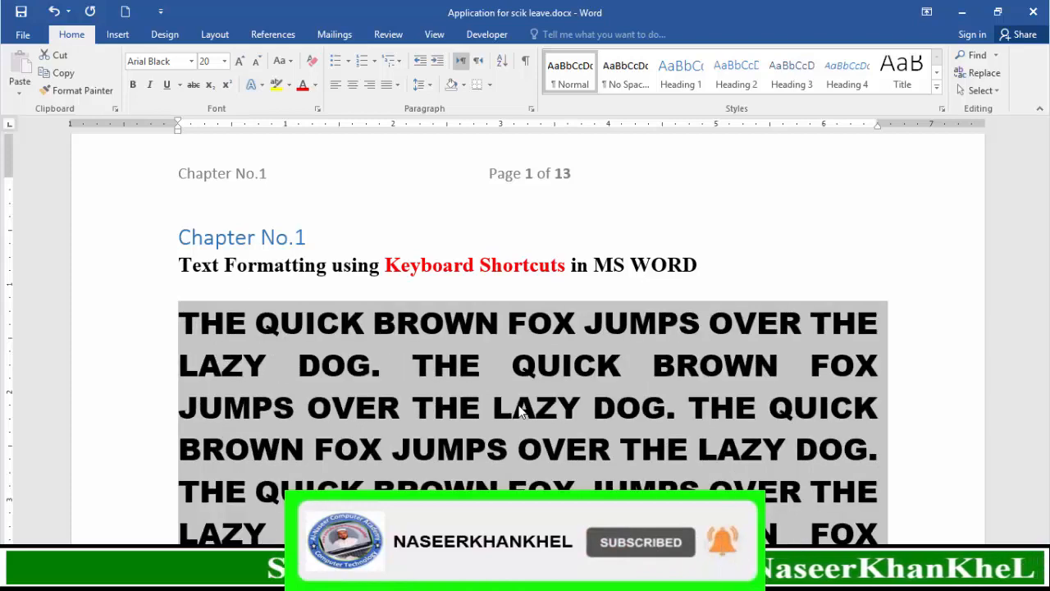
key(shift+F3)
key(shift+F3)
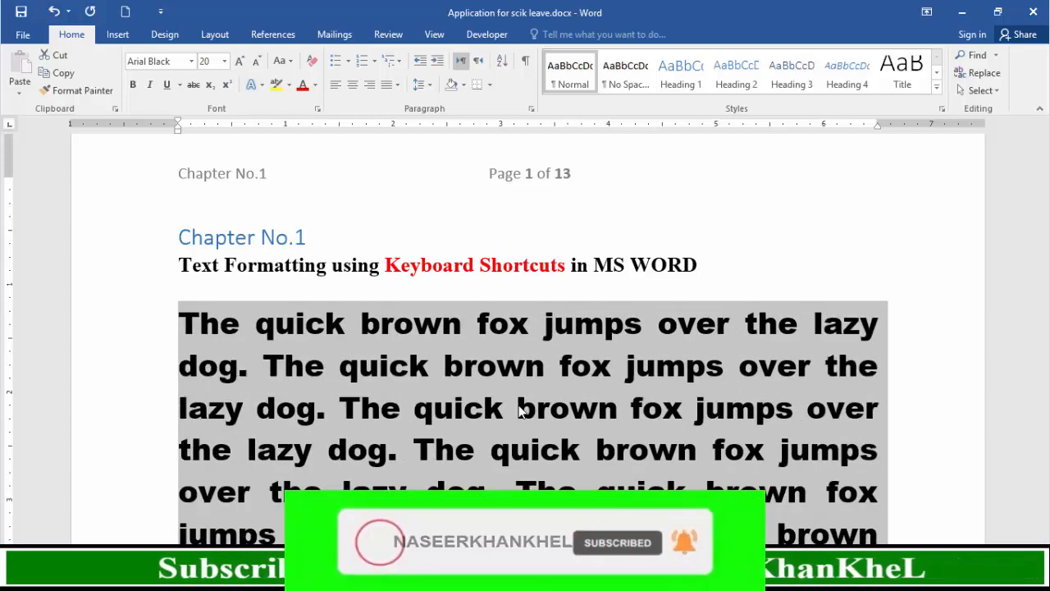
Cycle the selected paragraph twice more through uppercase and lowercase, returning it to sentence case.
key(shift+F3)
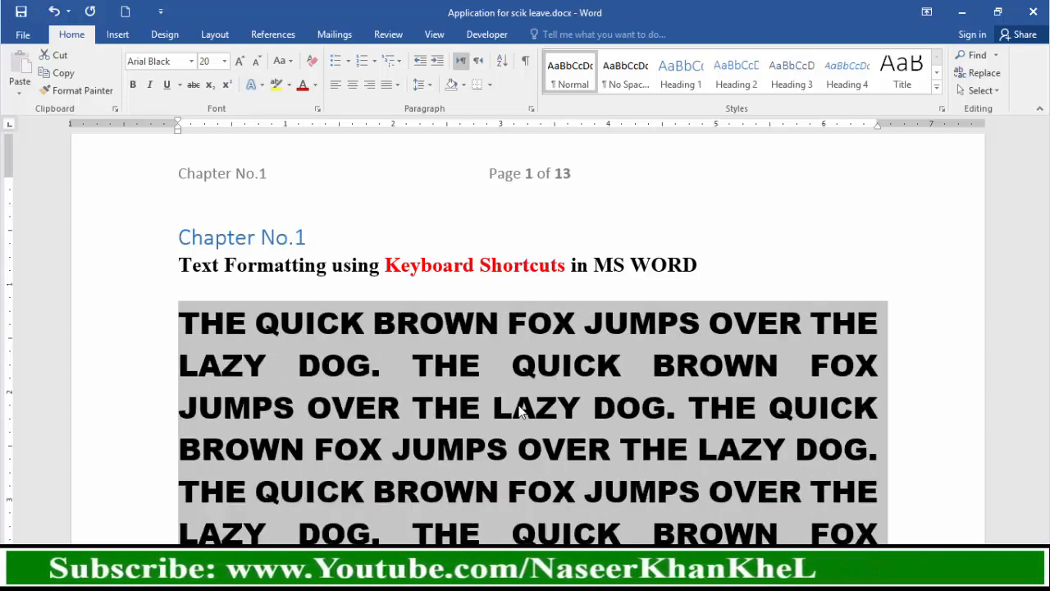
key(shift+F3)
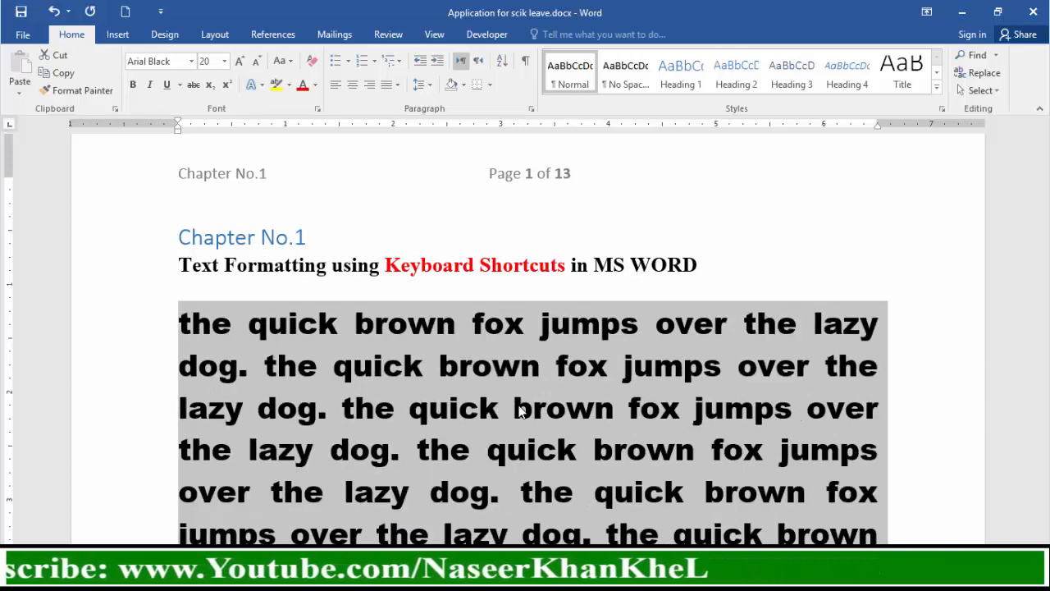
key(shift+F3)
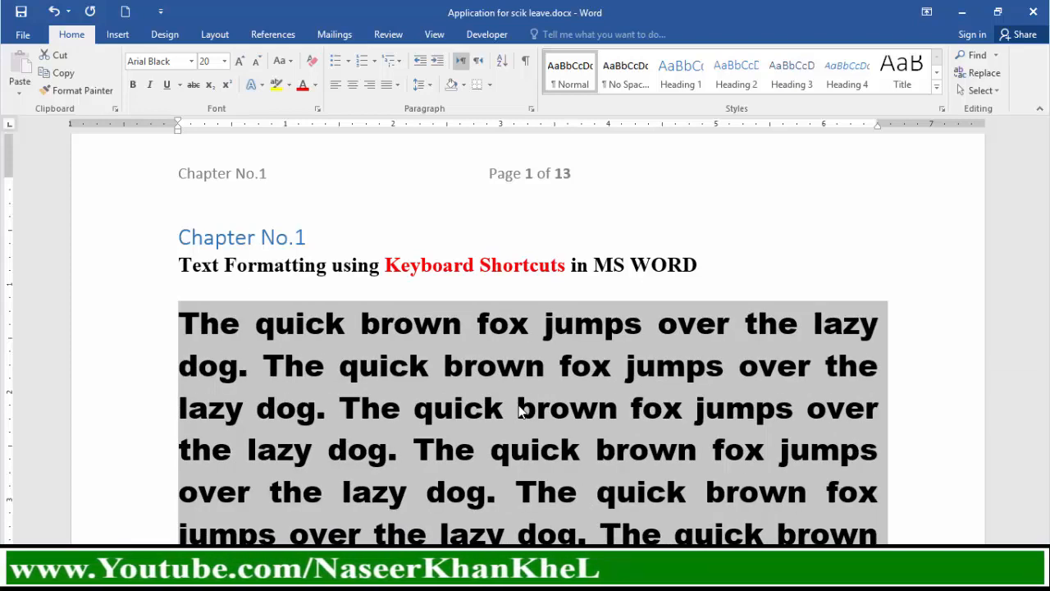
key(shift+F3)
key(shift+F3)
key(shift+F3)
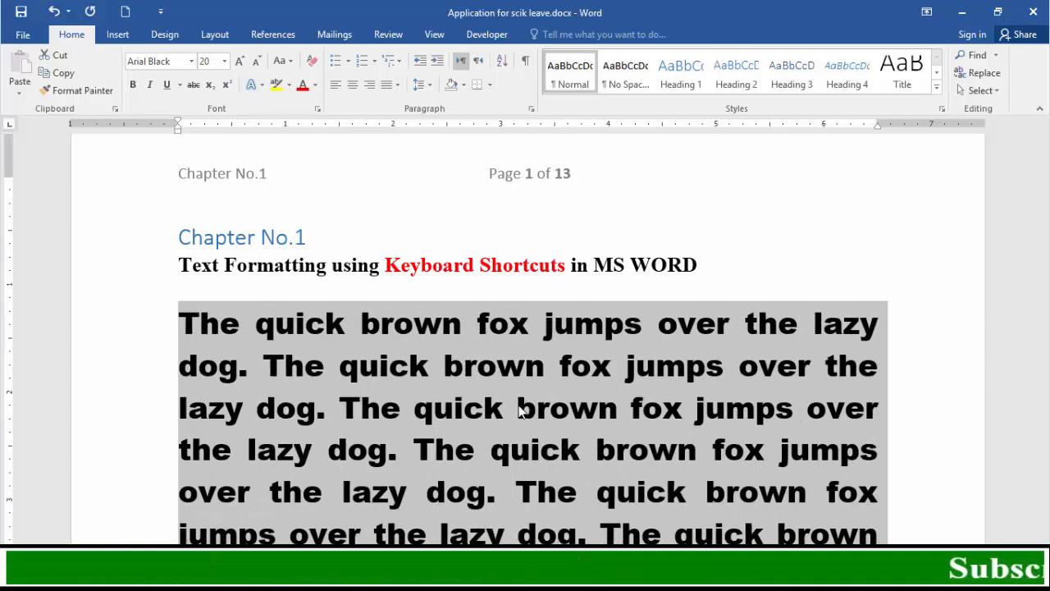
Clear the selected paragraph's character formatting and make its text bold and italic.
key(ctrl+space)
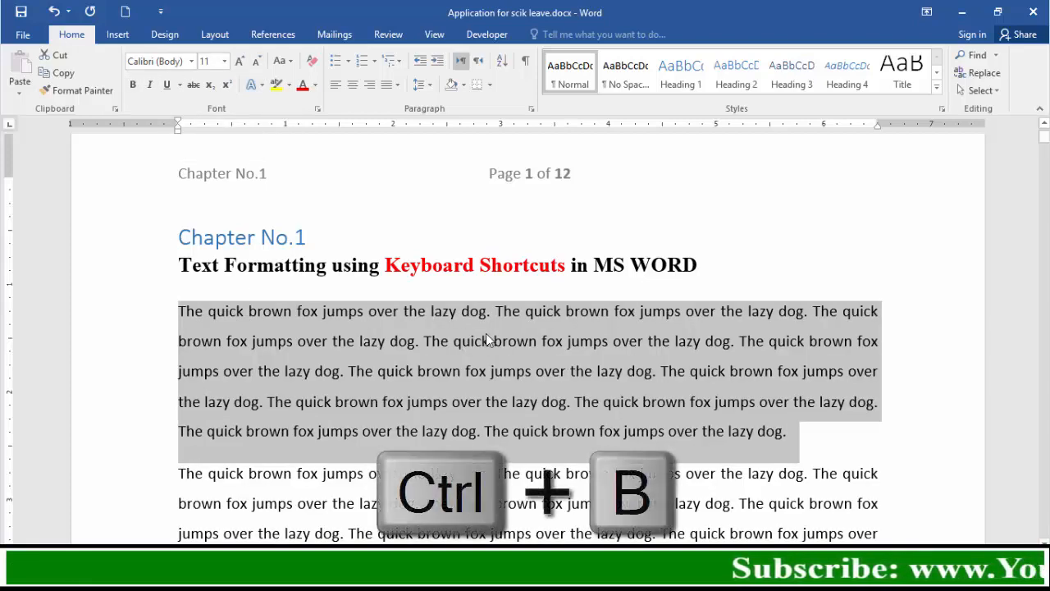
key(ctrl+b)
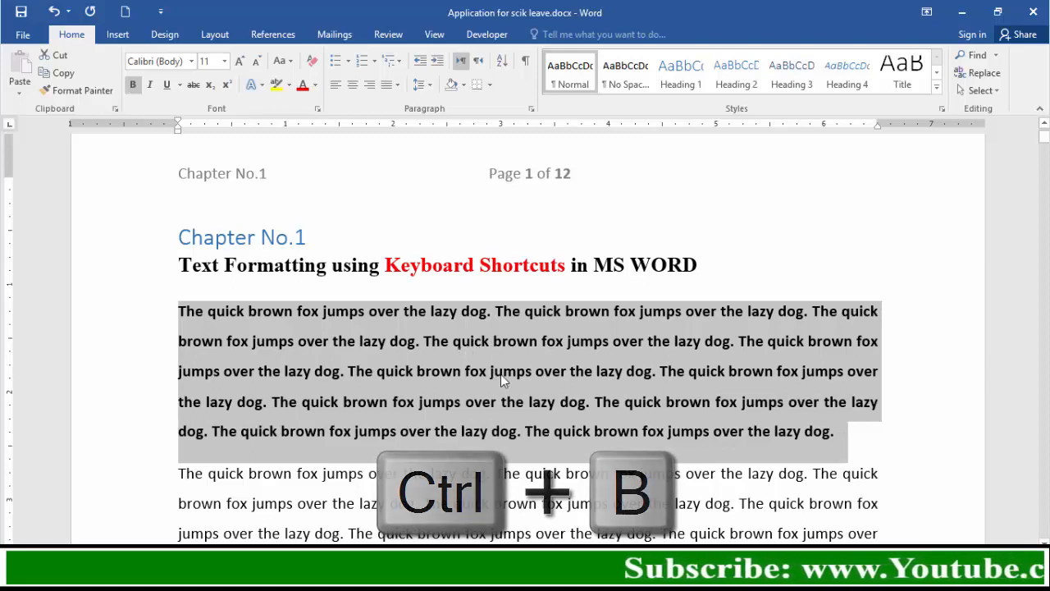
key(ctrl+i)
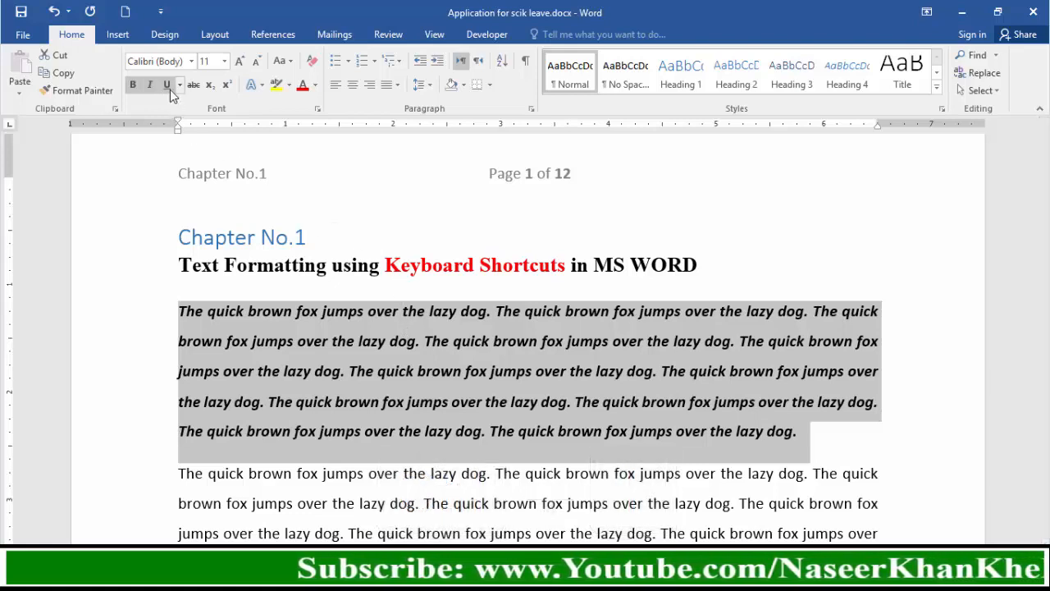
Apply a single underline to the selected paragraph and change it to a double underline.
key(ctrl+u)
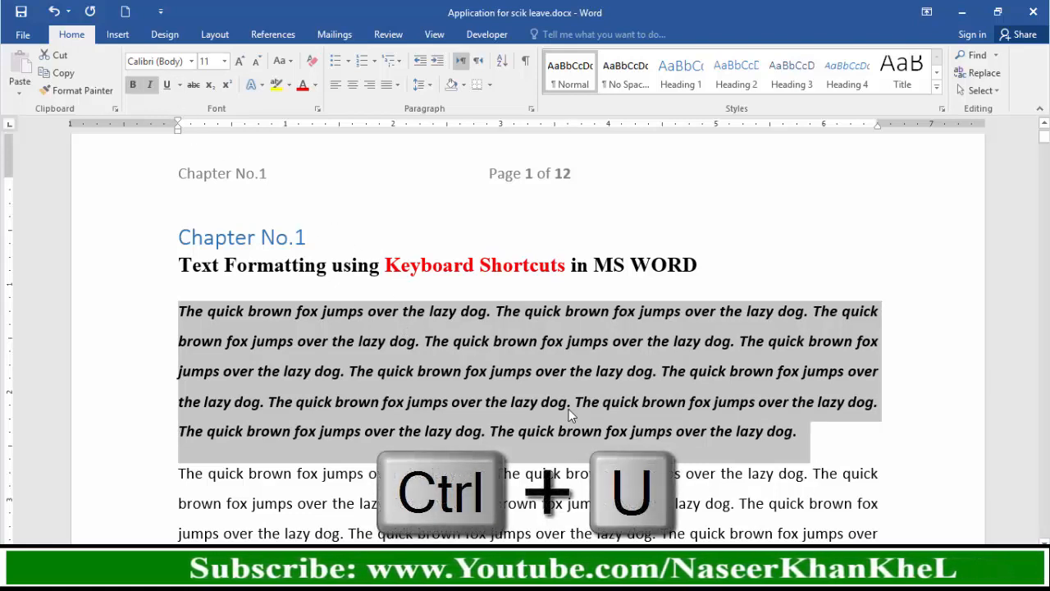
key(ctrl+u)
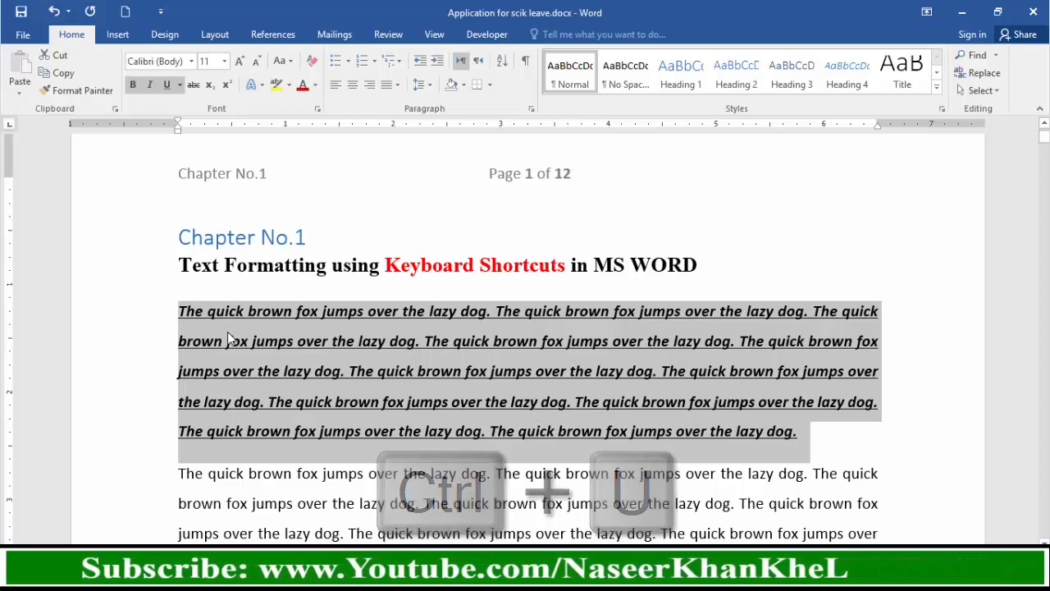
click(181, 86)
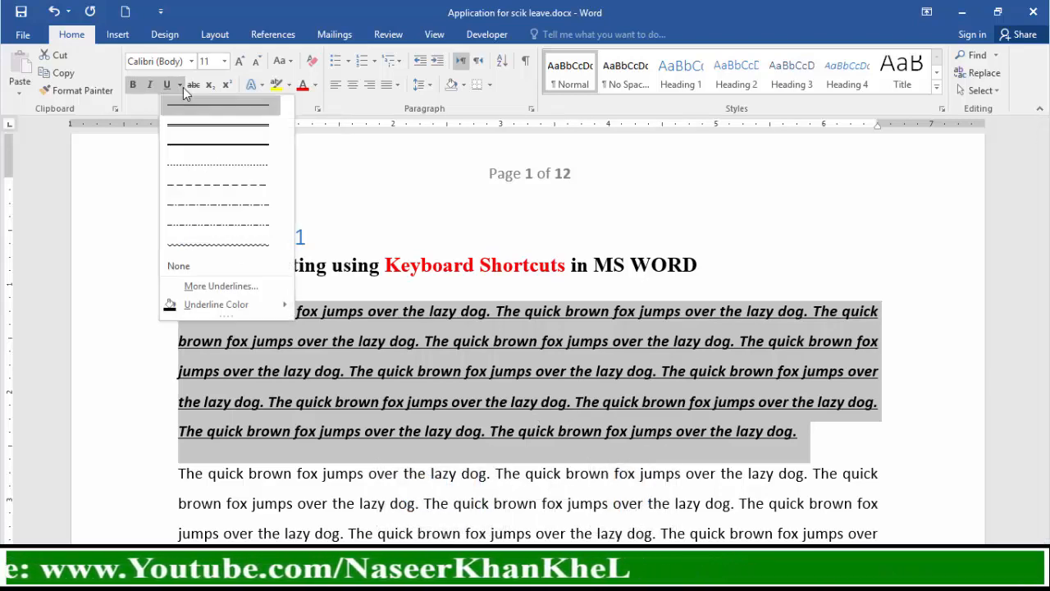
click(522, 380)
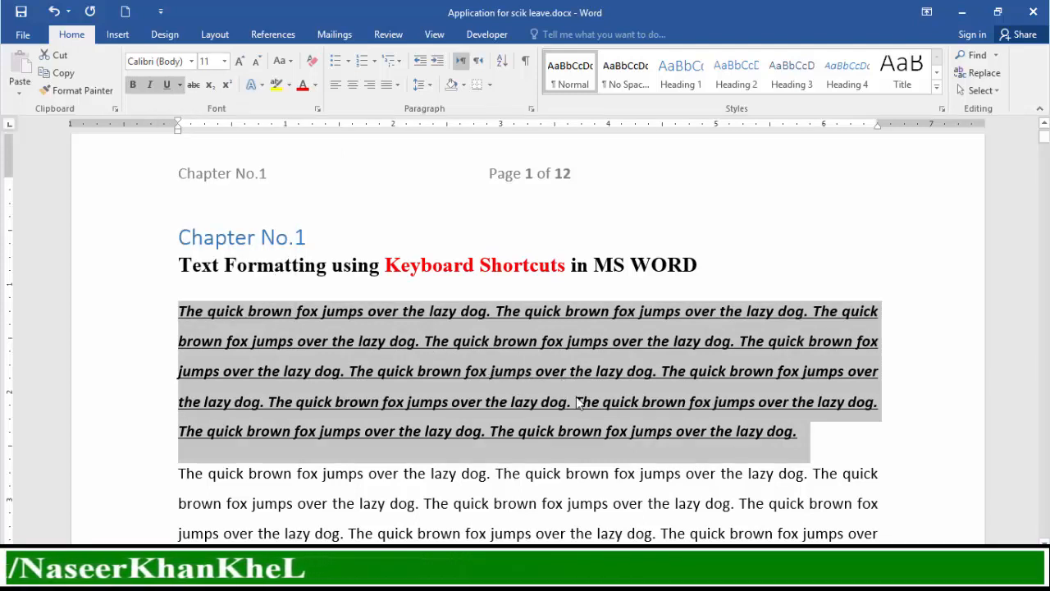
key(ctrl+shift+d)
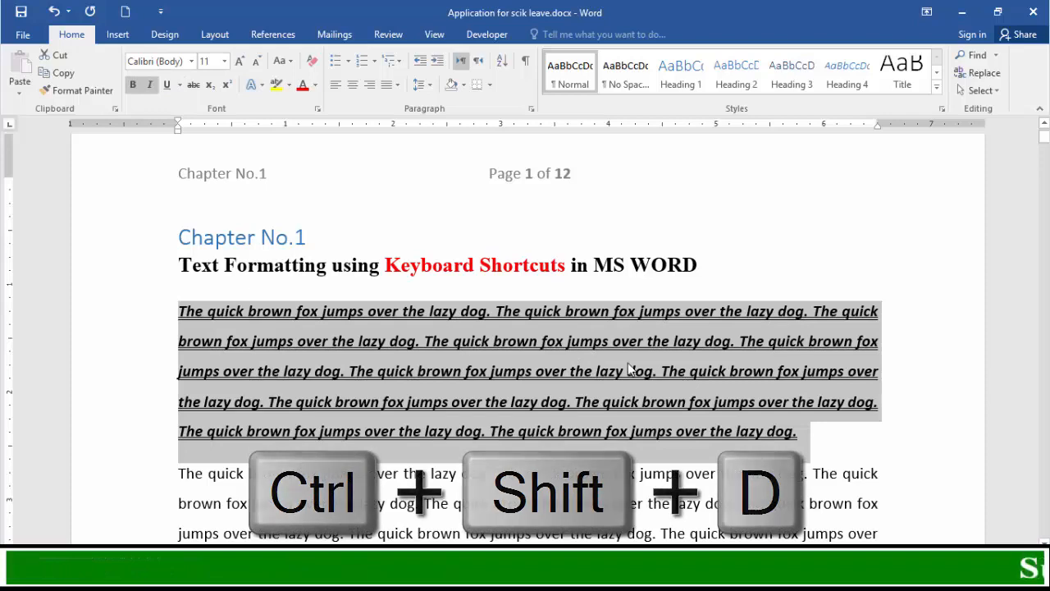
scroll(626, 363, up, 3)
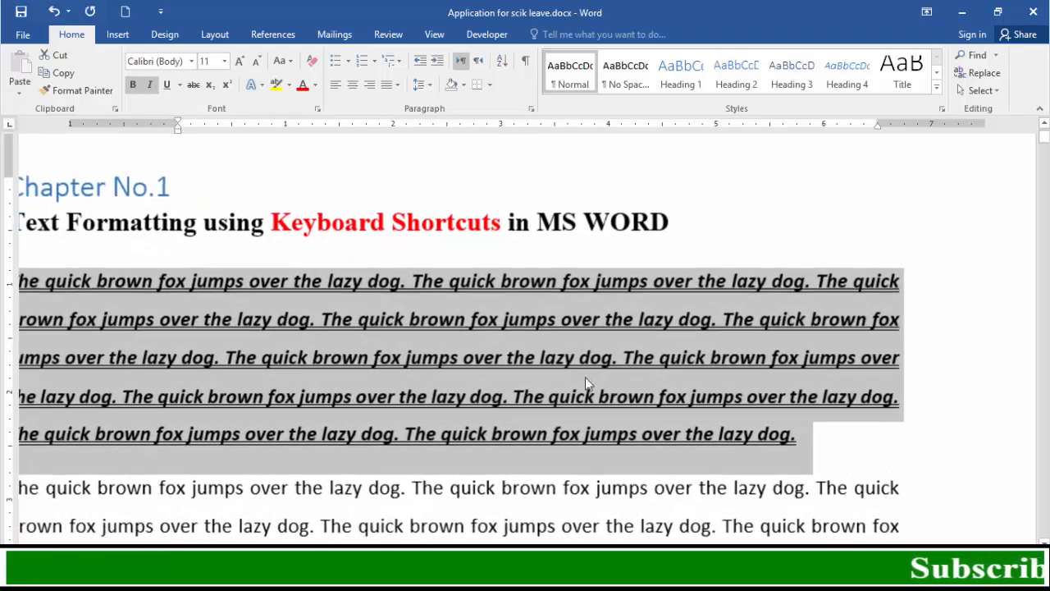
scroll(377, 376, down, 3)
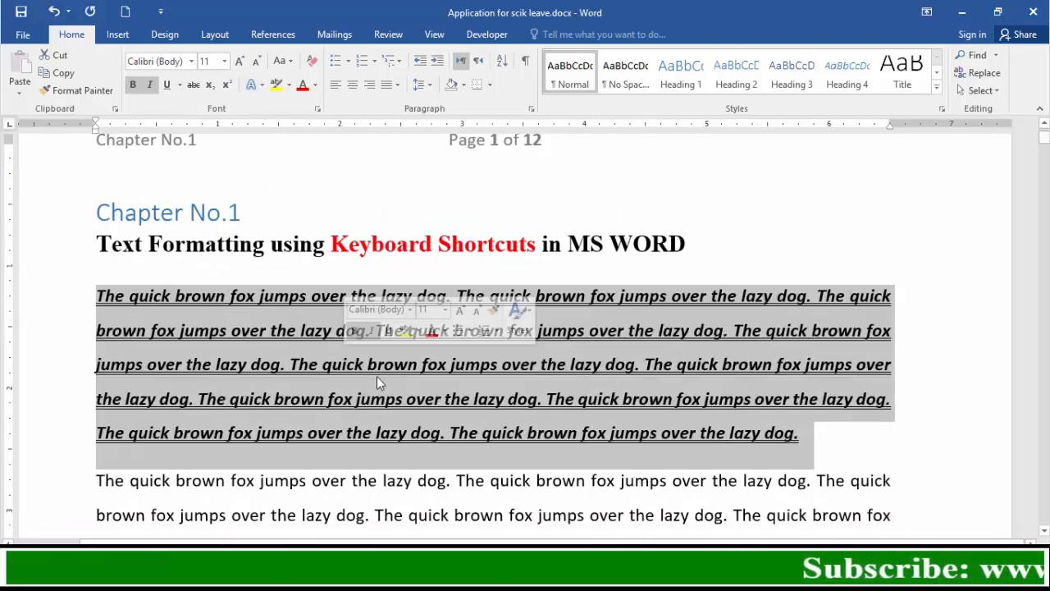
Underline only the words of the first body paragraph, leaving the spaces between them without a line.
key(ctrl+shift+w)
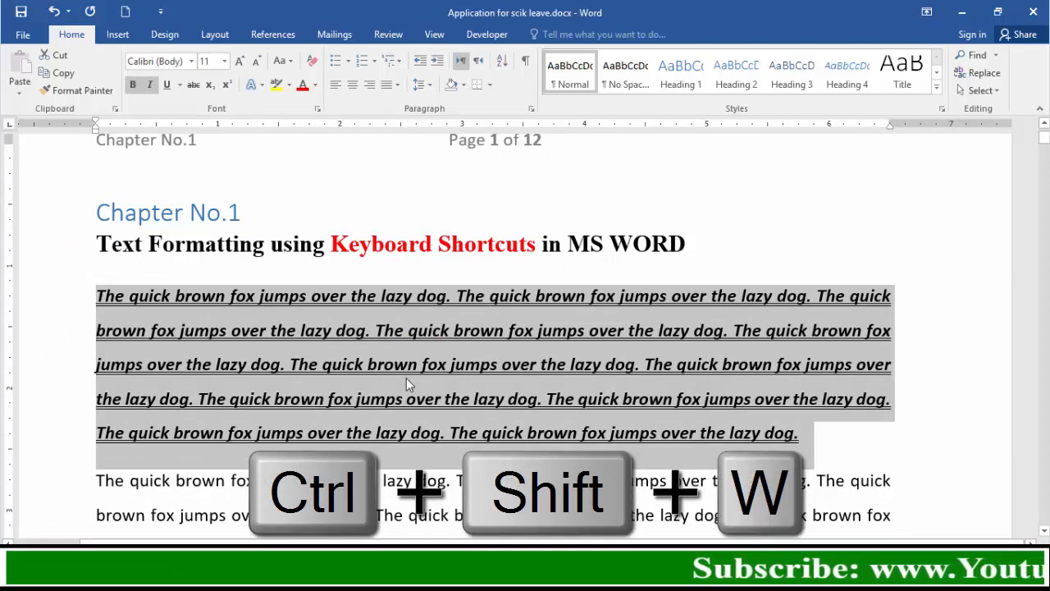
key(ctrl+shift+w)
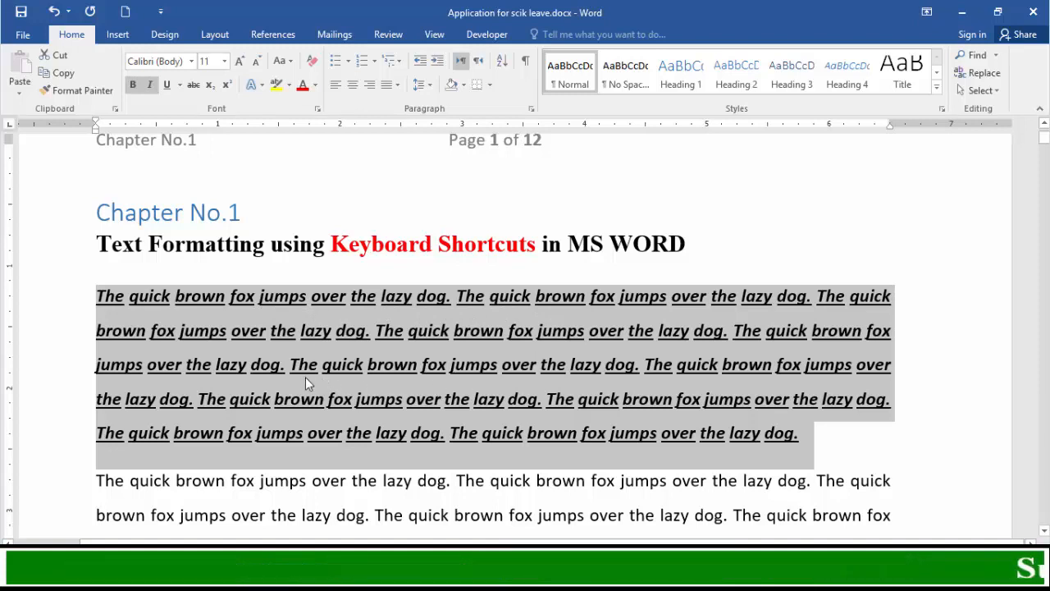
click(388, 370)
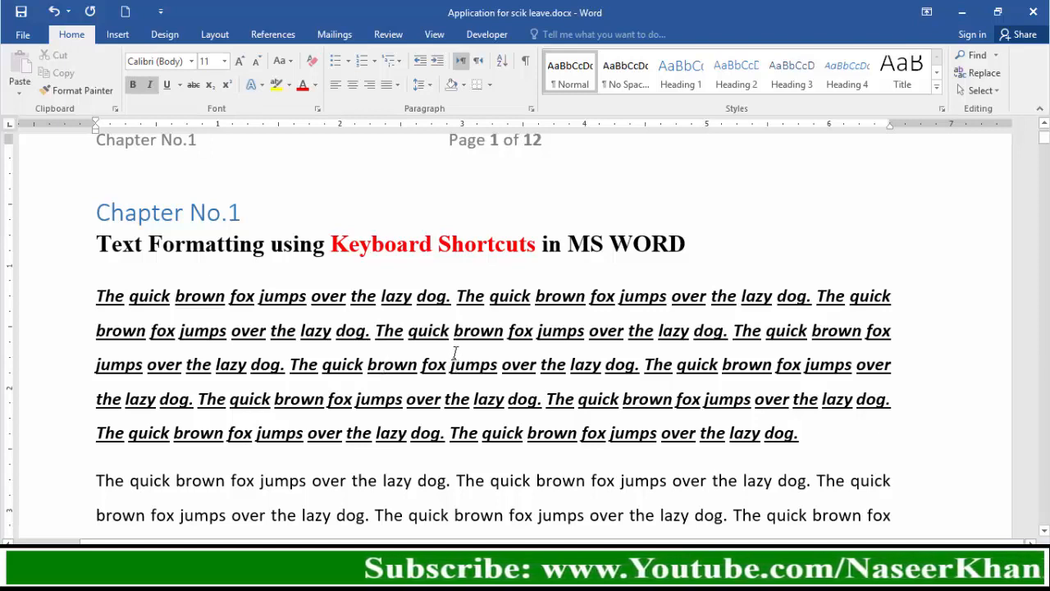
Apply strikethrough to the whole first body paragraph.
triple_click(368, 358)
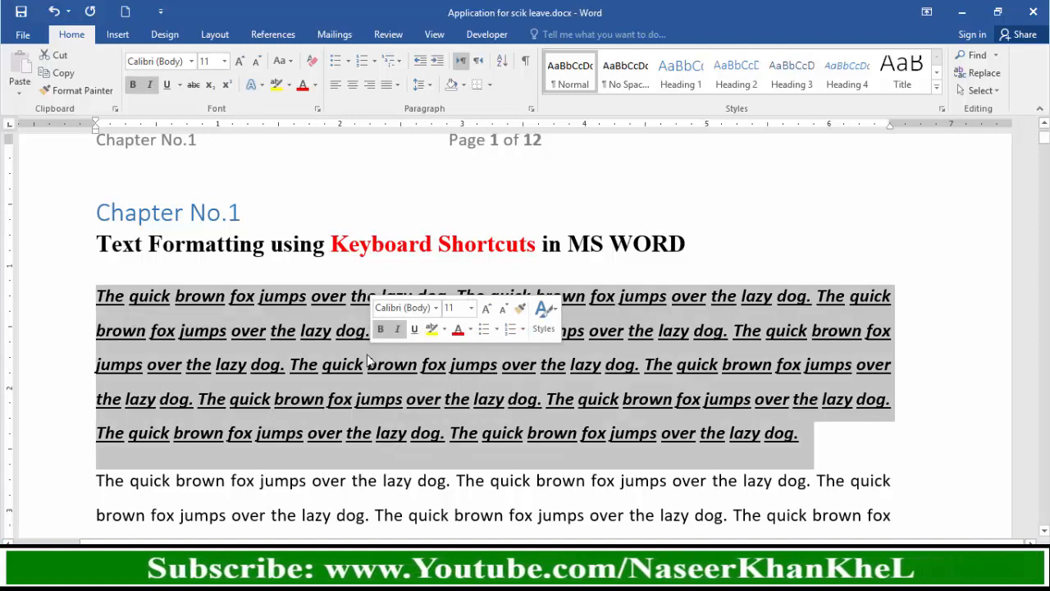
key(ctrl+u)
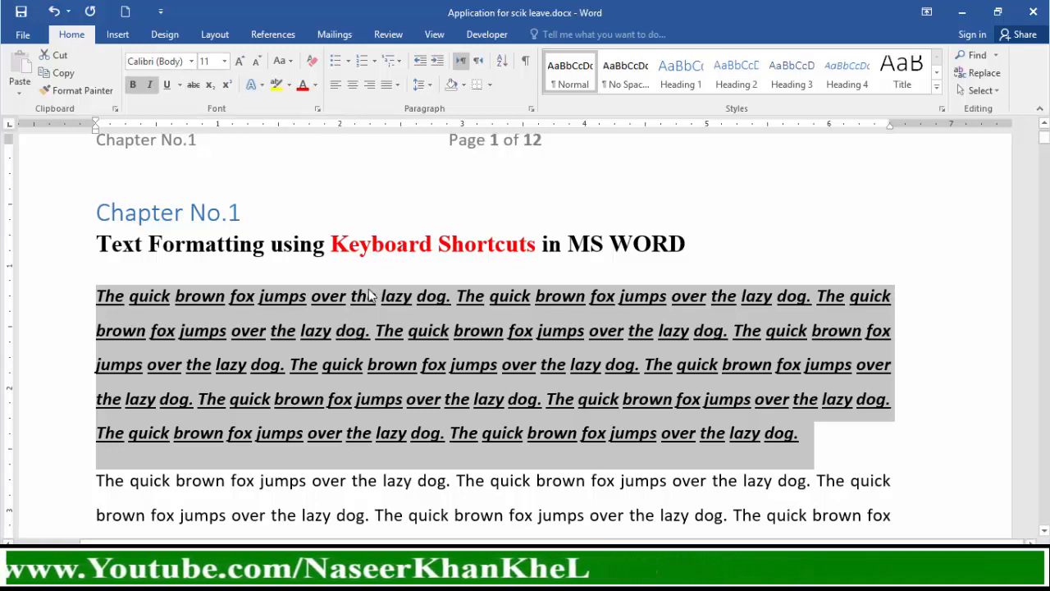
key(alt+h)
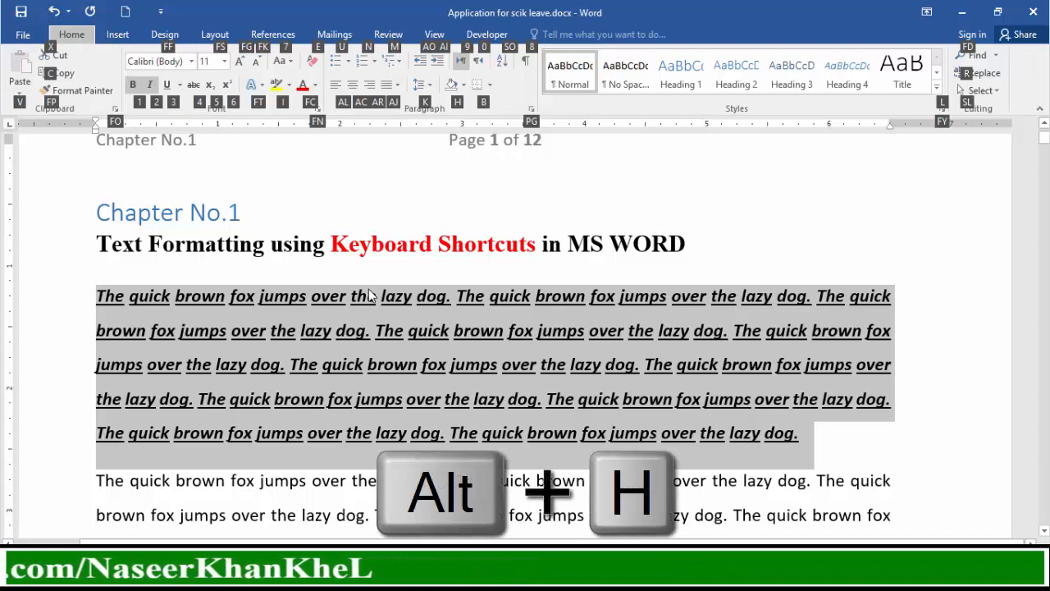
key(4)
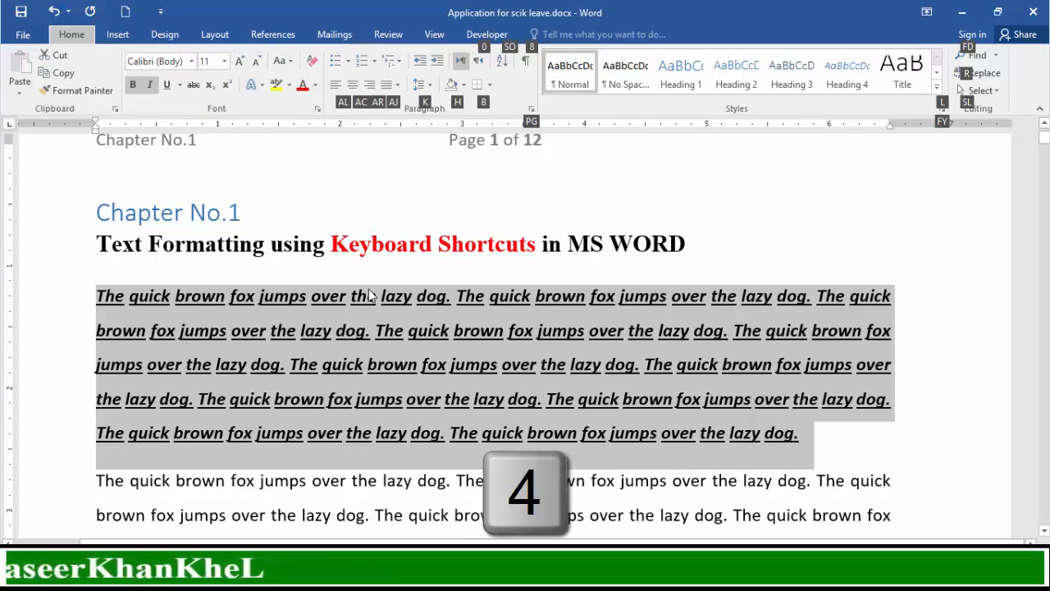
click(382, 331)
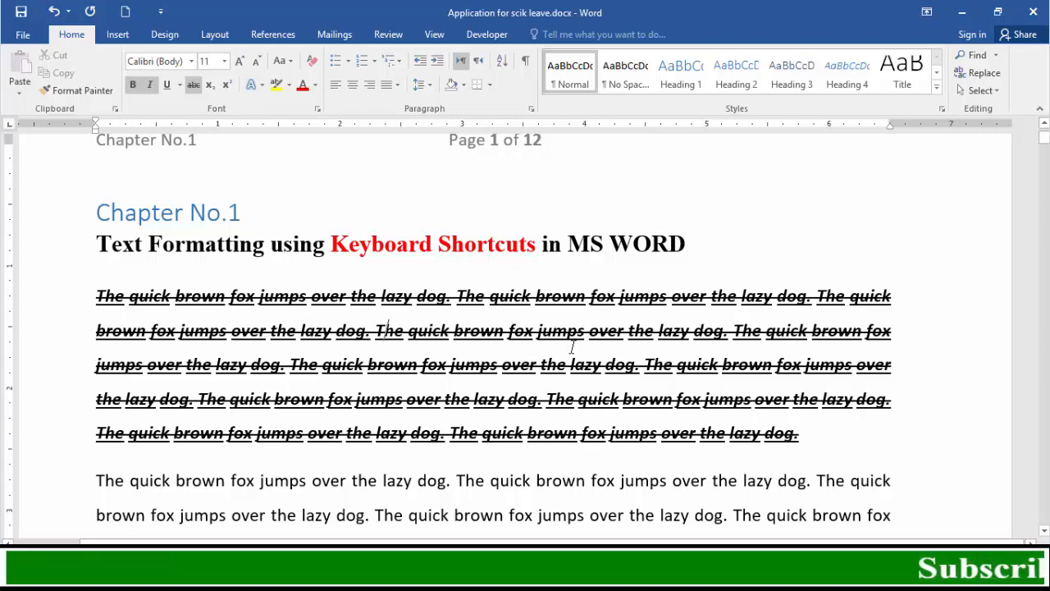
Enter "H2O" on the blank line below the second body paragraph and format its 2 as subscript.
key(Down)
key(Down)
key(Down)
key(Down)
key(Down)
key(Down)
key(Down)
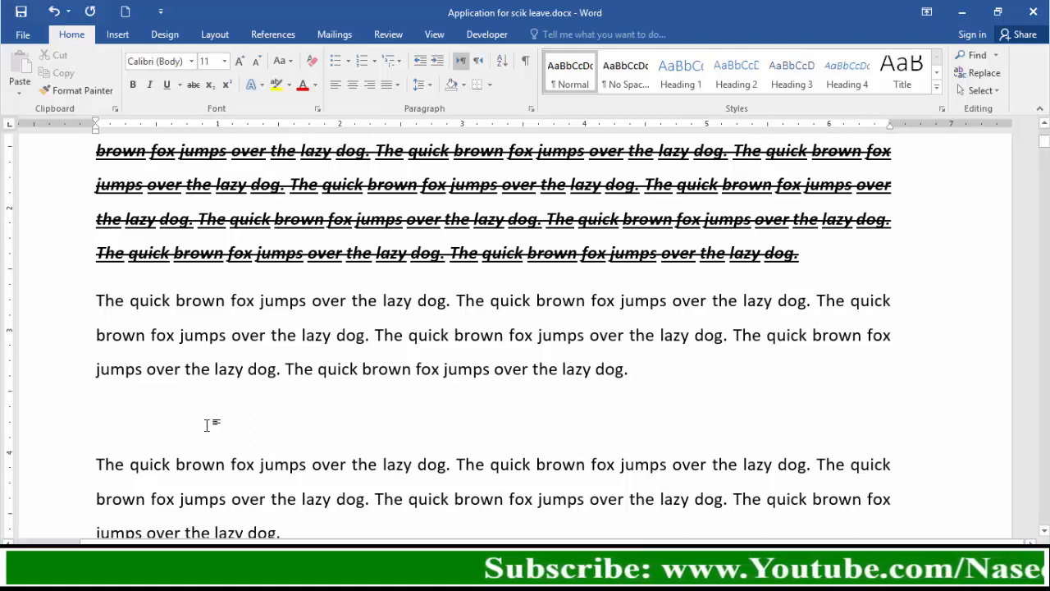
text(H2O)
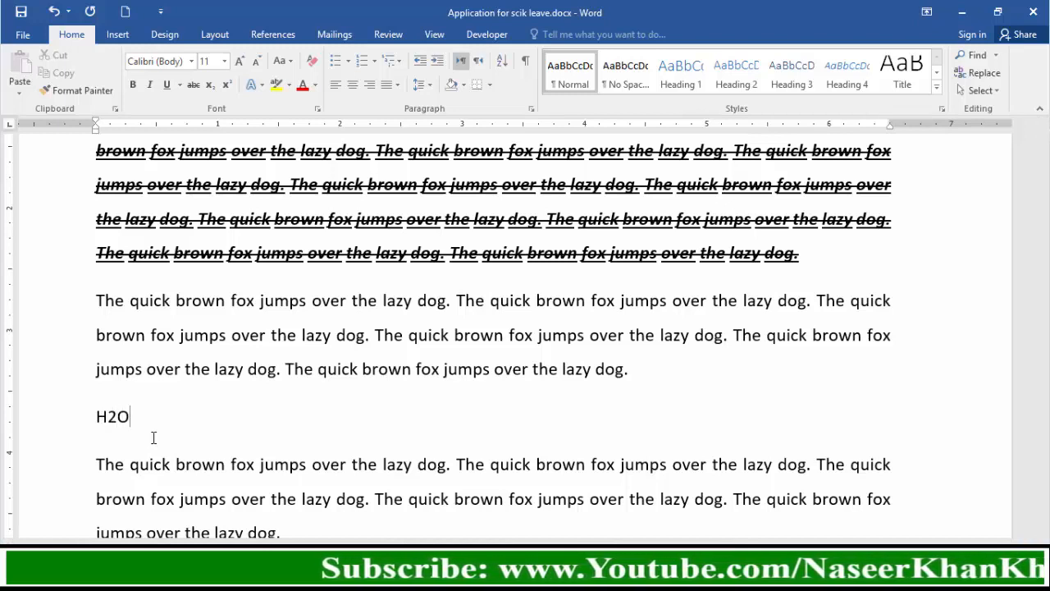
key(Left)
key(shift+Left)
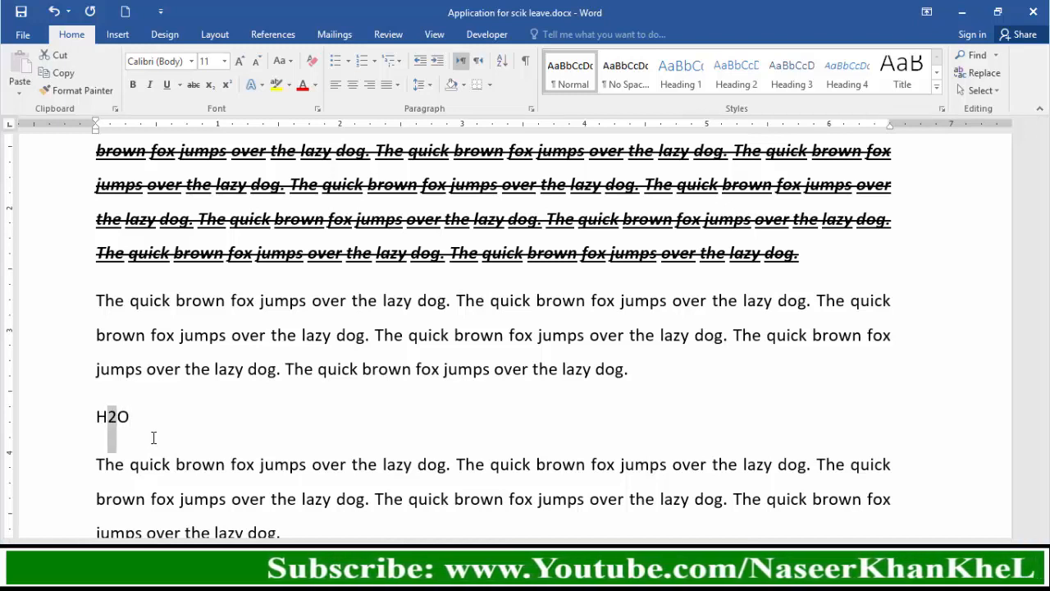
key(ctrl+equal)
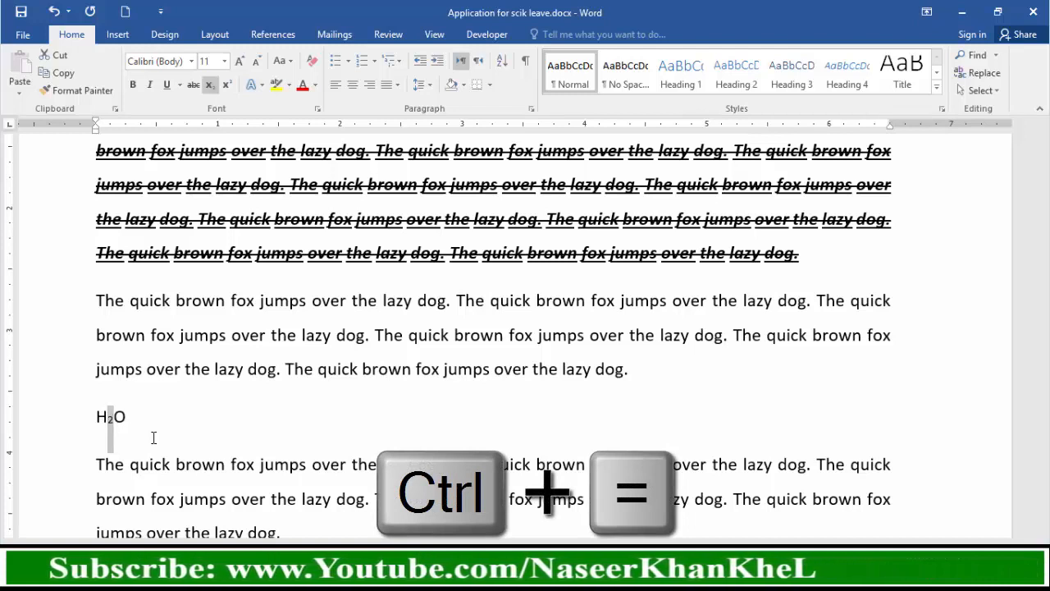
Add a new line below the H2O formula reading "(a+b)2=a2", with both 2s as superscript.
click(205, 423)
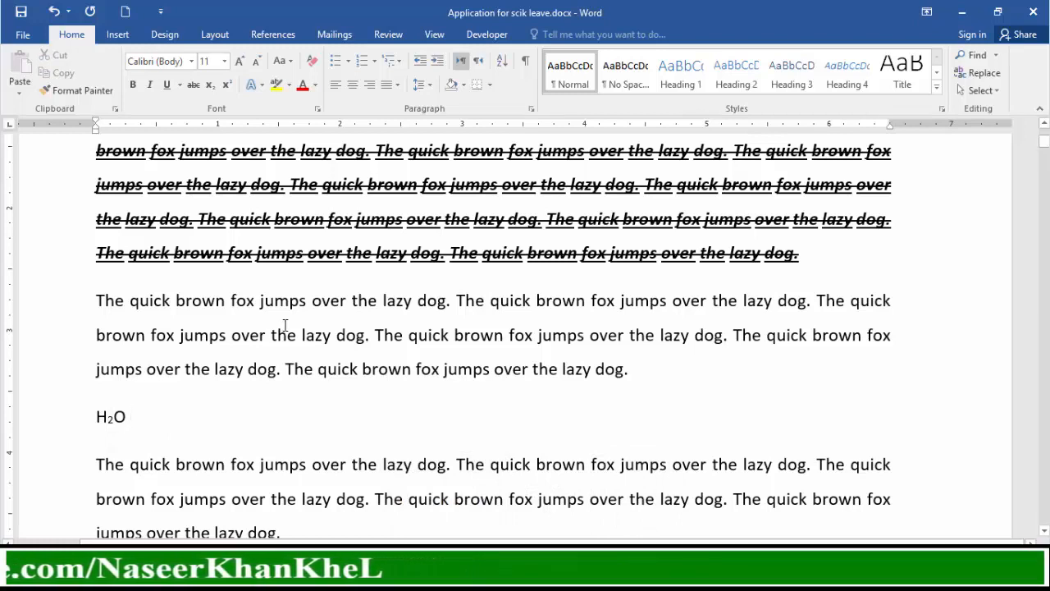
key(Return)
text((a+b)
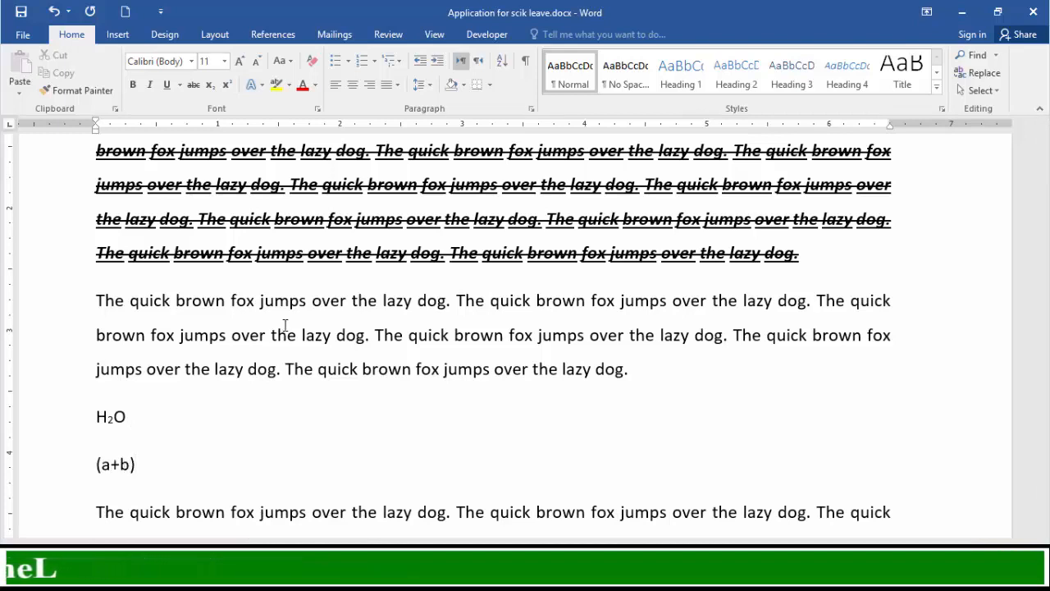
key(ctrl+shift+equal)
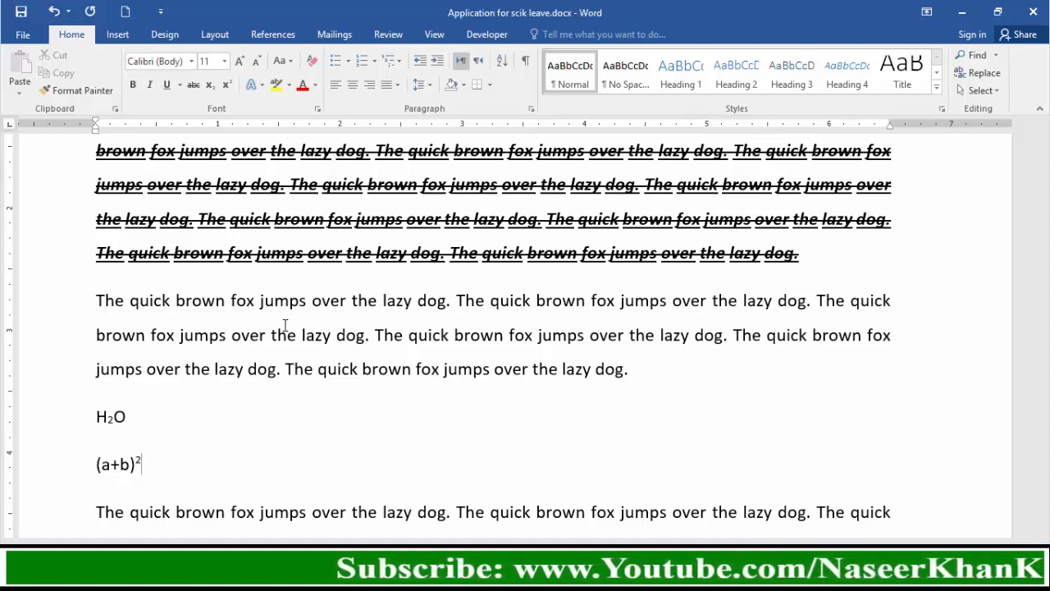
text(=a)
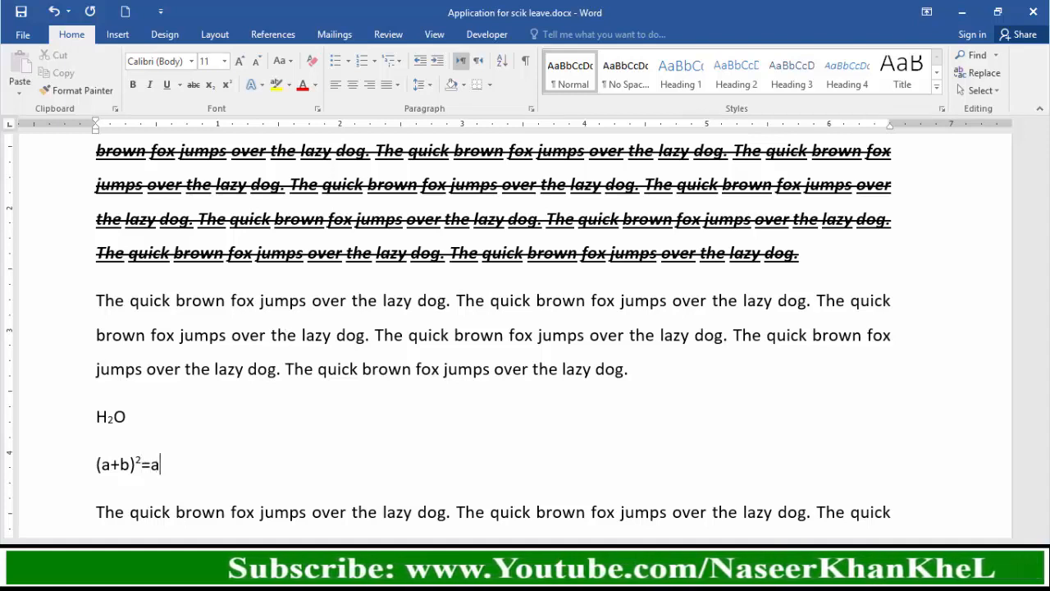
text(2)
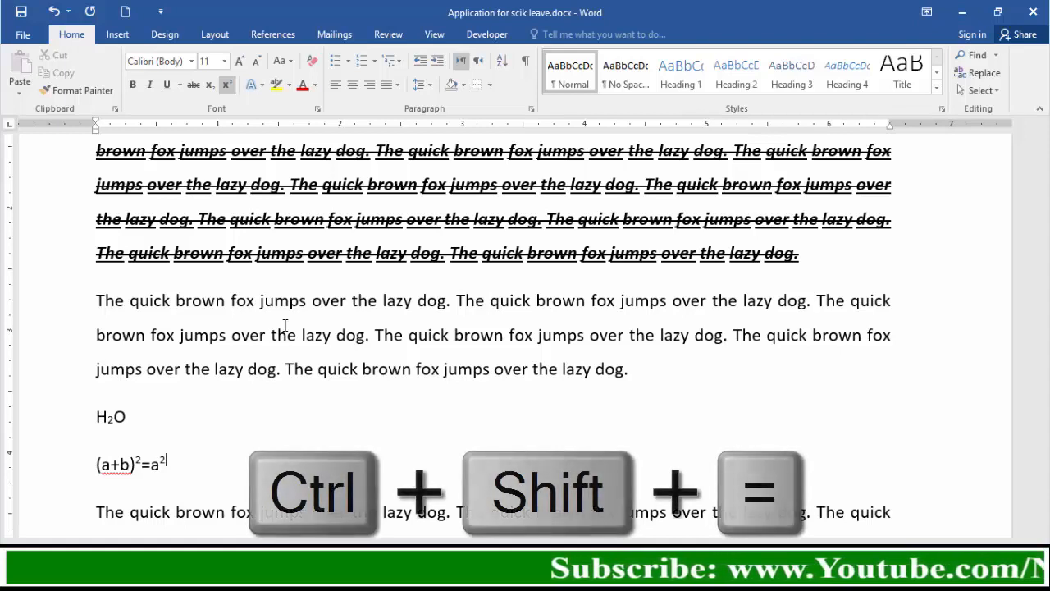
Extend the equation with "+b2+2ab", making the 2 after b superscript and the rest normal text.
key(ctrl+shift+equal)
text(+b)
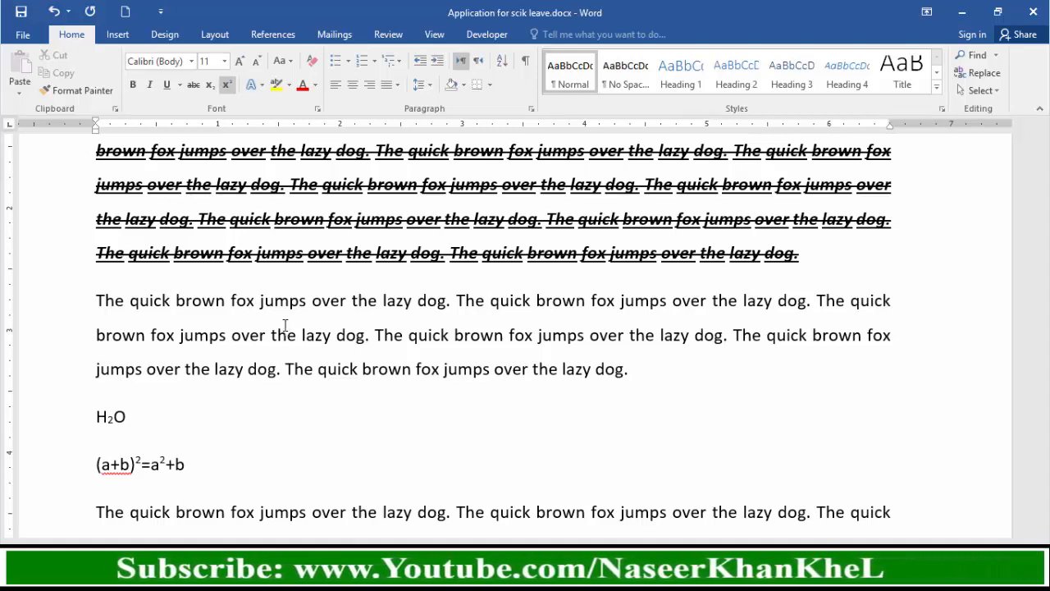
text(2)
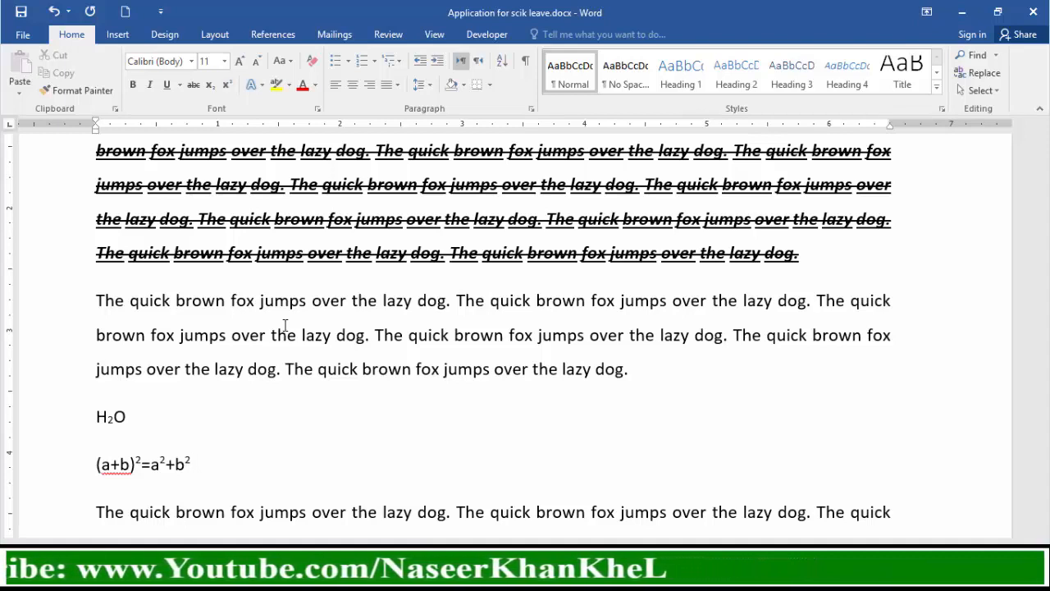
key(ctrl+shift+equal)
text(+2ab)
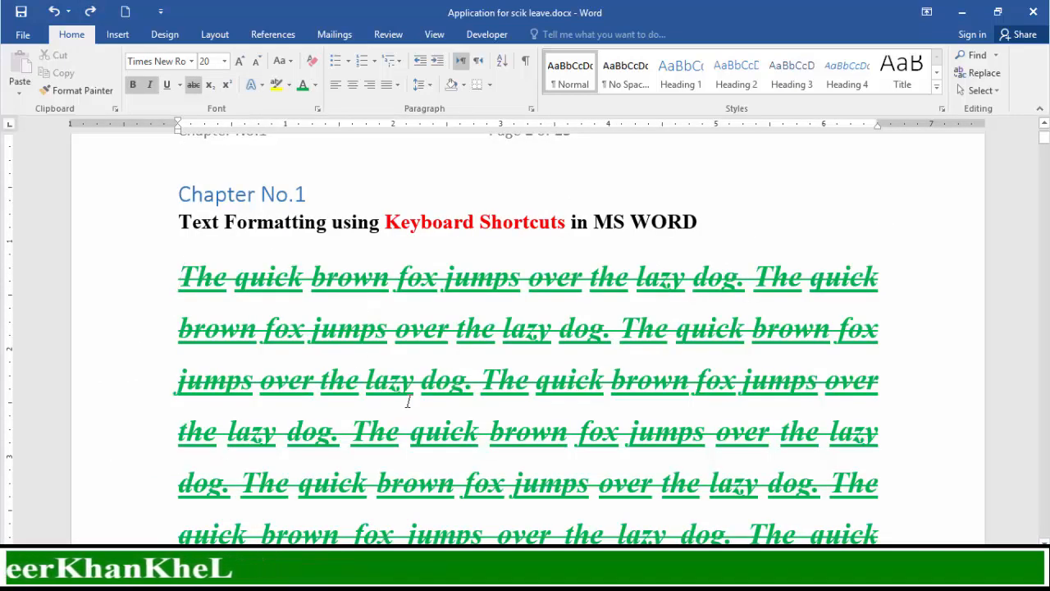
Clear all character formatting from the whole first body paragraph, restoring the default font settings.
triple_click(328, 332)
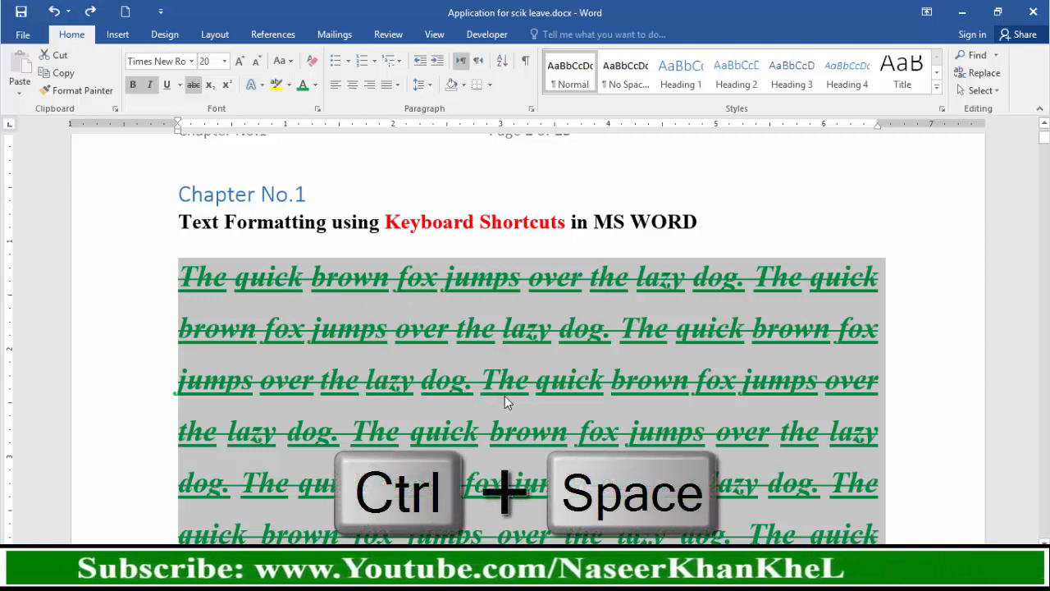
key(ctrl+space)
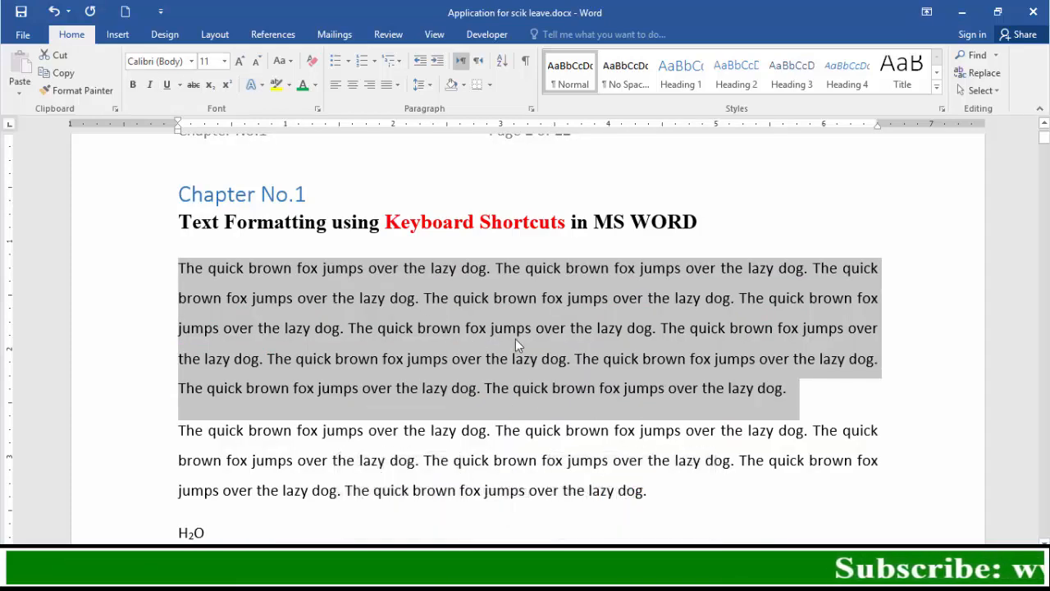
click(416, 358)
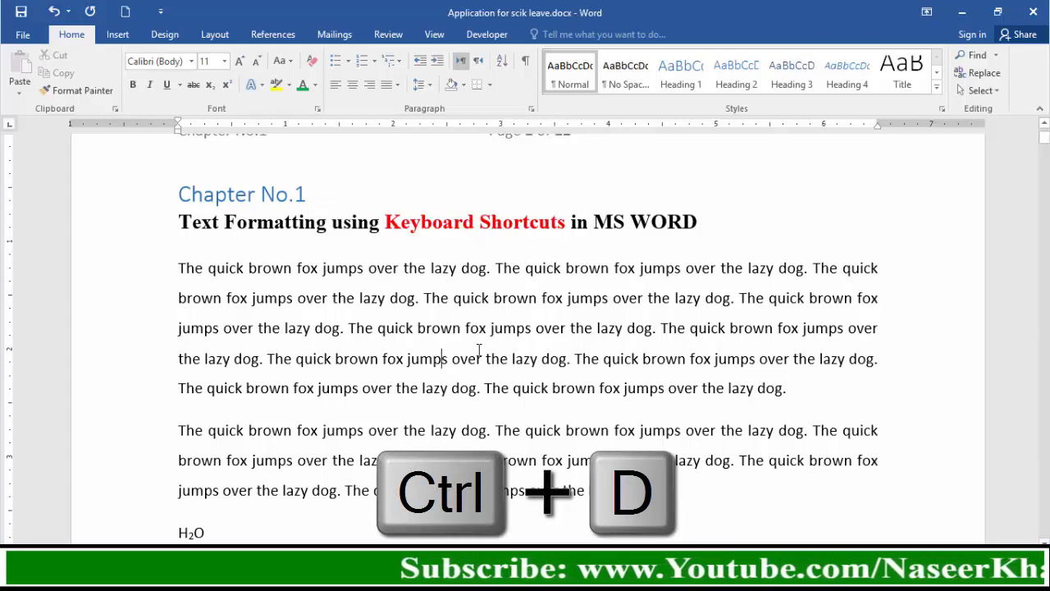
Review the font settings and text effects available for the first body paragraph, closing the Font dialog without changes.
key(ctrl+d)
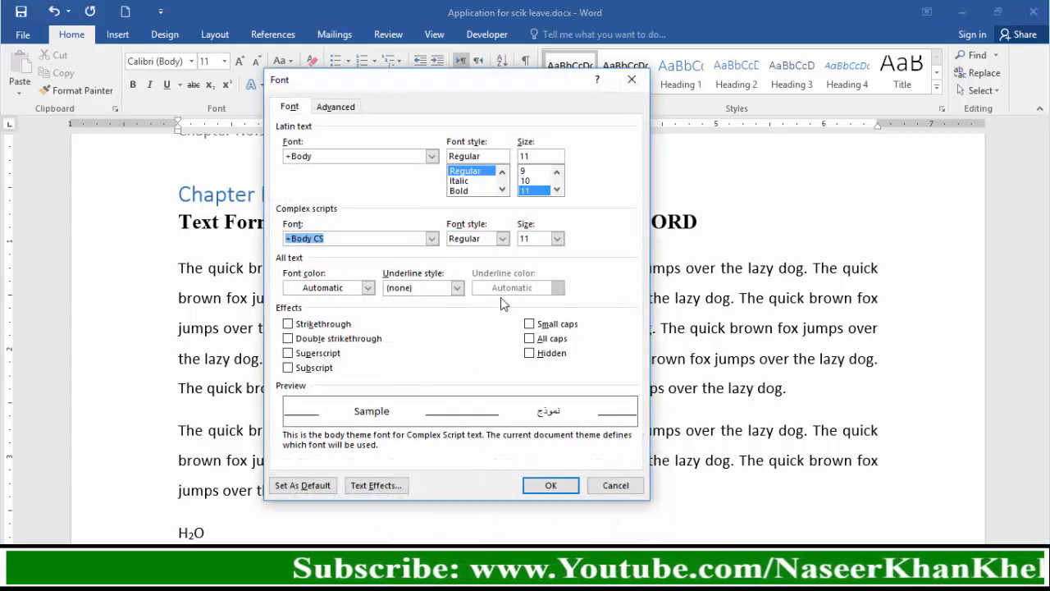
click(615, 486)
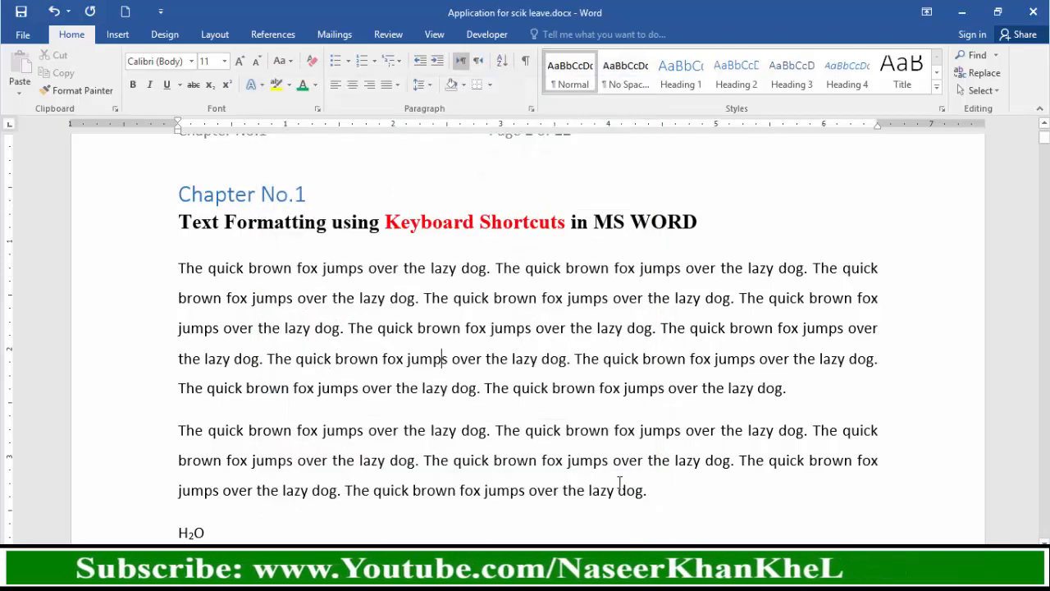
click(317, 111)
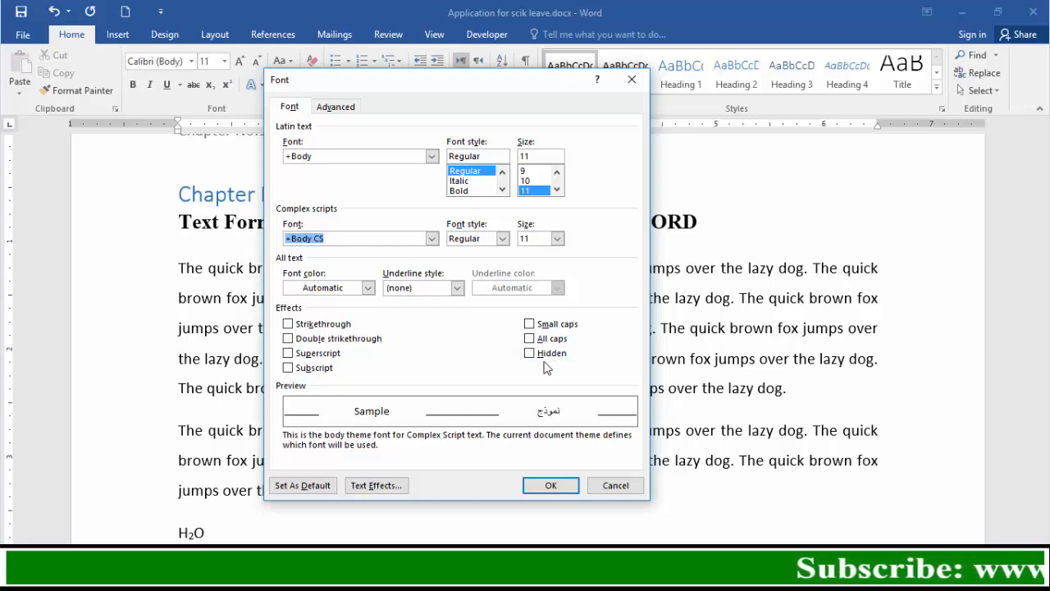
click(617, 486)
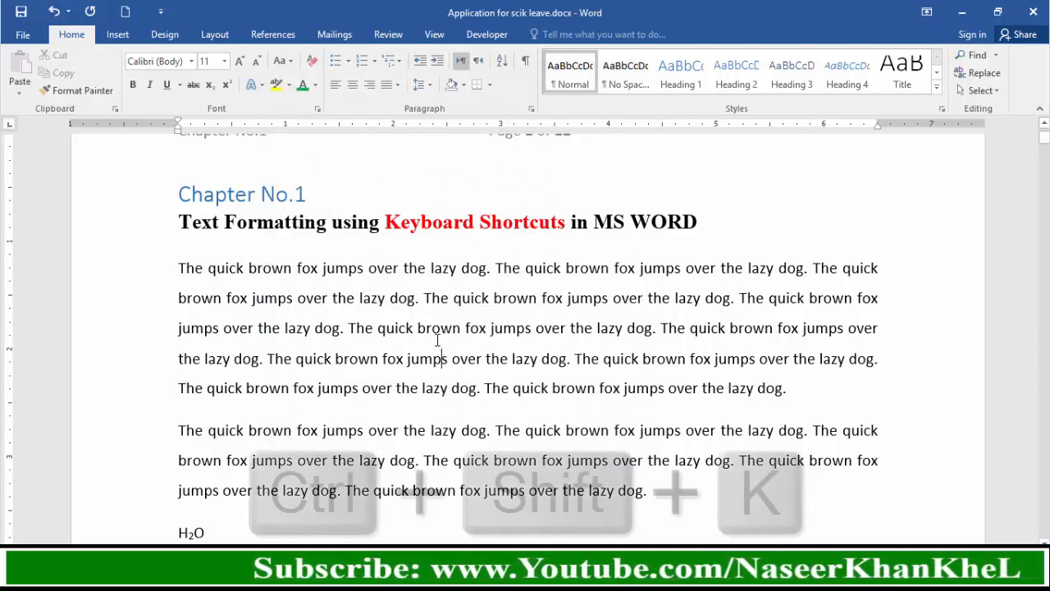
Format the whole first body paragraph in small caps.
triple_click(527, 416)
key(ctrl+shift+k)
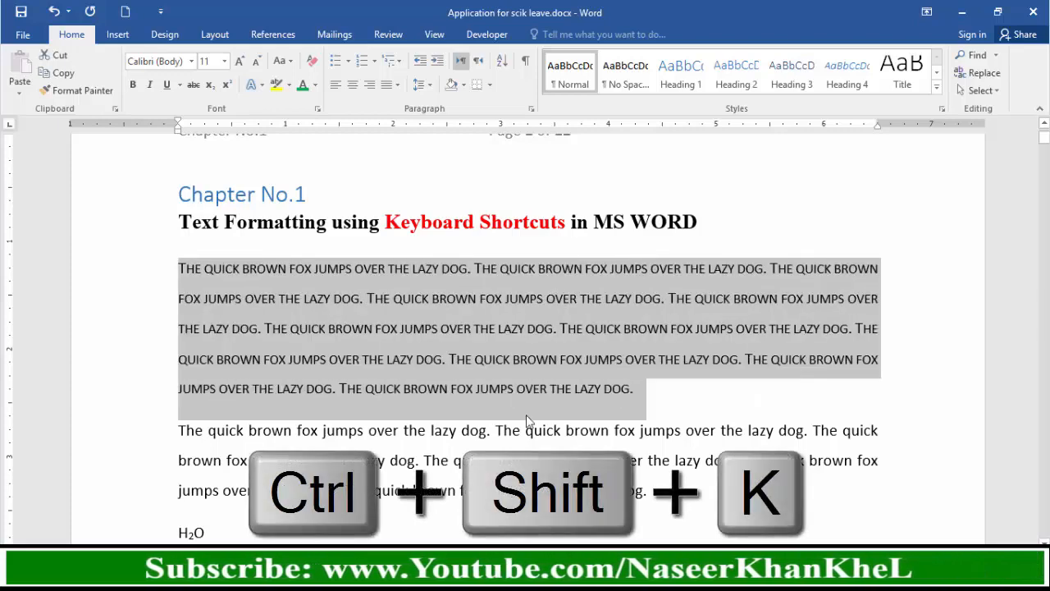
click(474, 338)
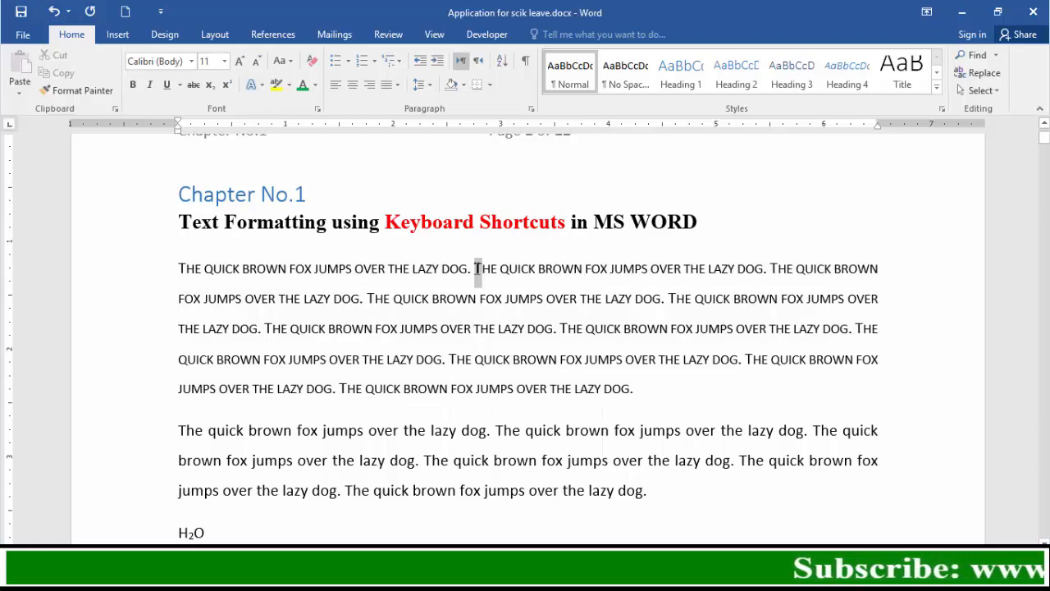
drag(473, 274, 481, 270)
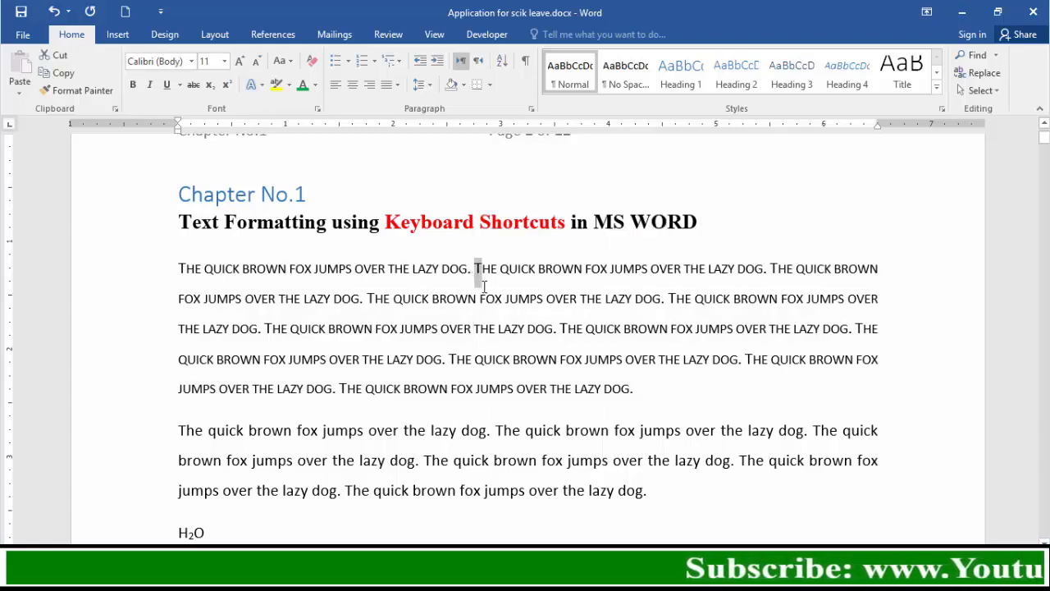
scroll(476, 281, up, 2)
scroll(485, 289, up, 1)
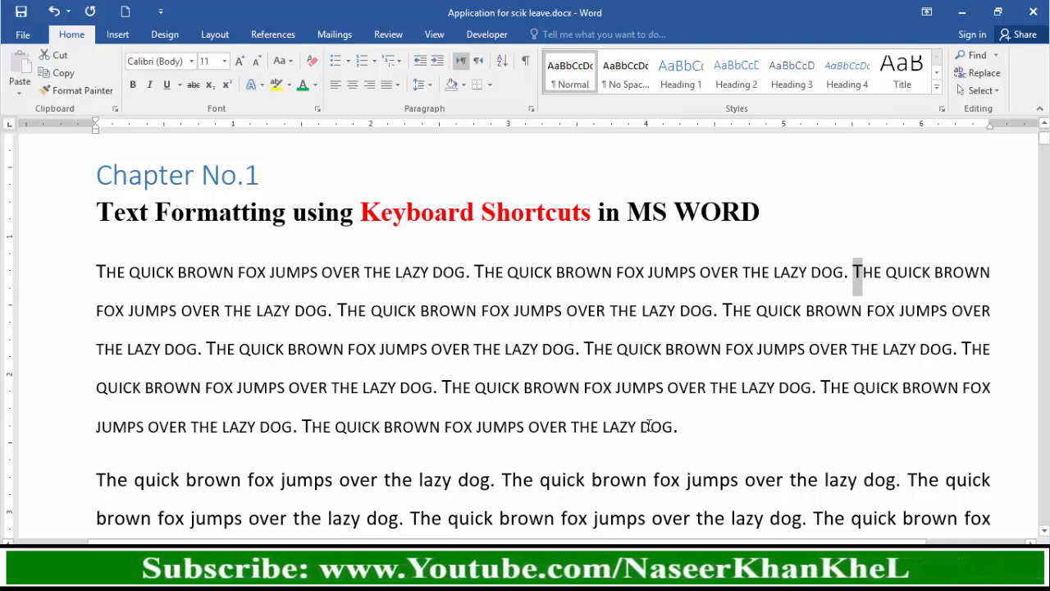
Add the words "My Computer" at the end of the small-caps paragraph.
click(682, 426)
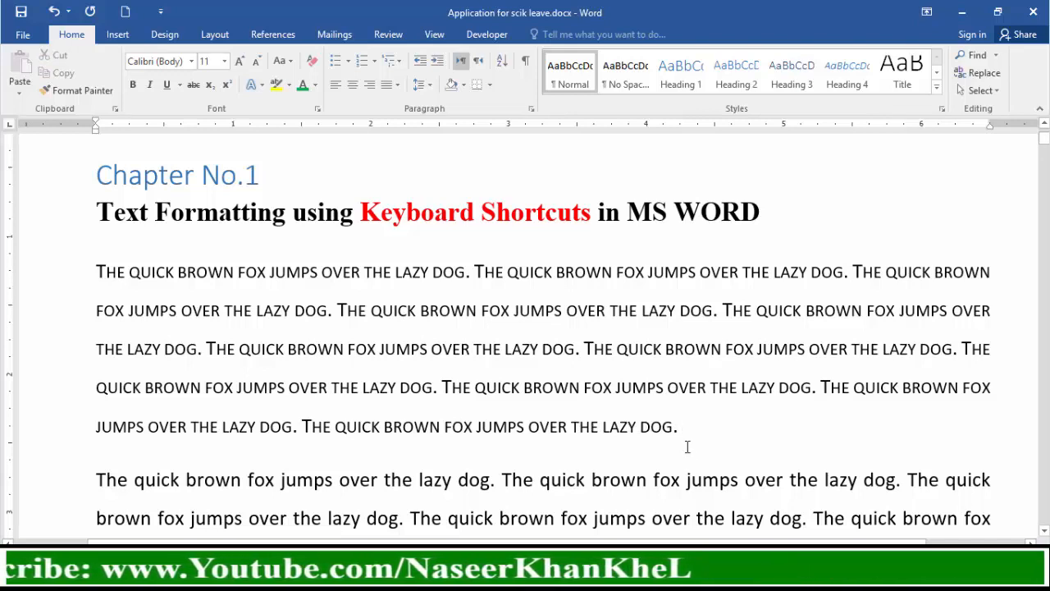
key(Left)
text(M)
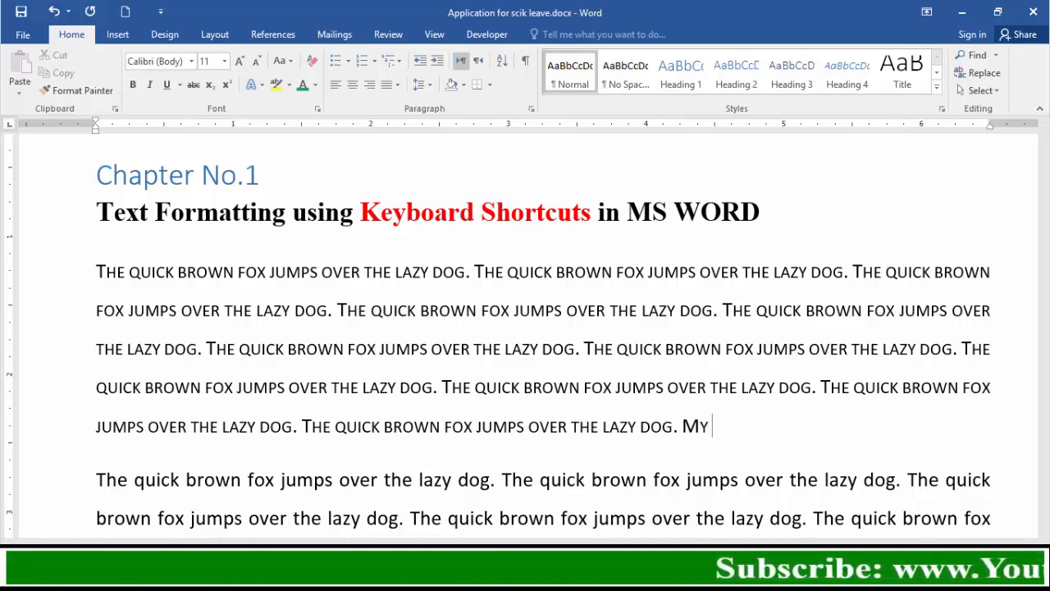
text(y Compute)
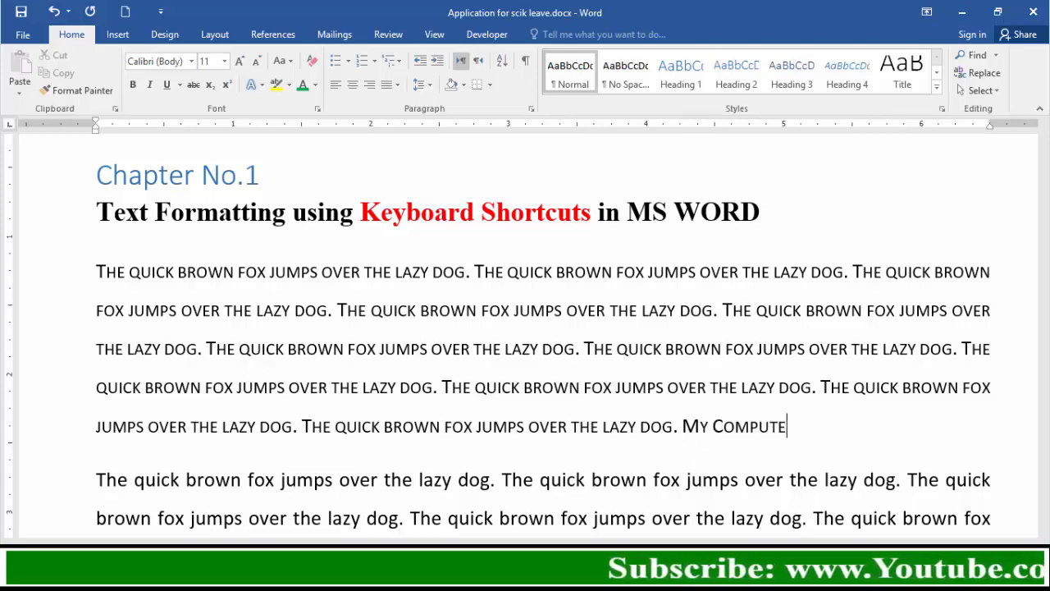
text(r)
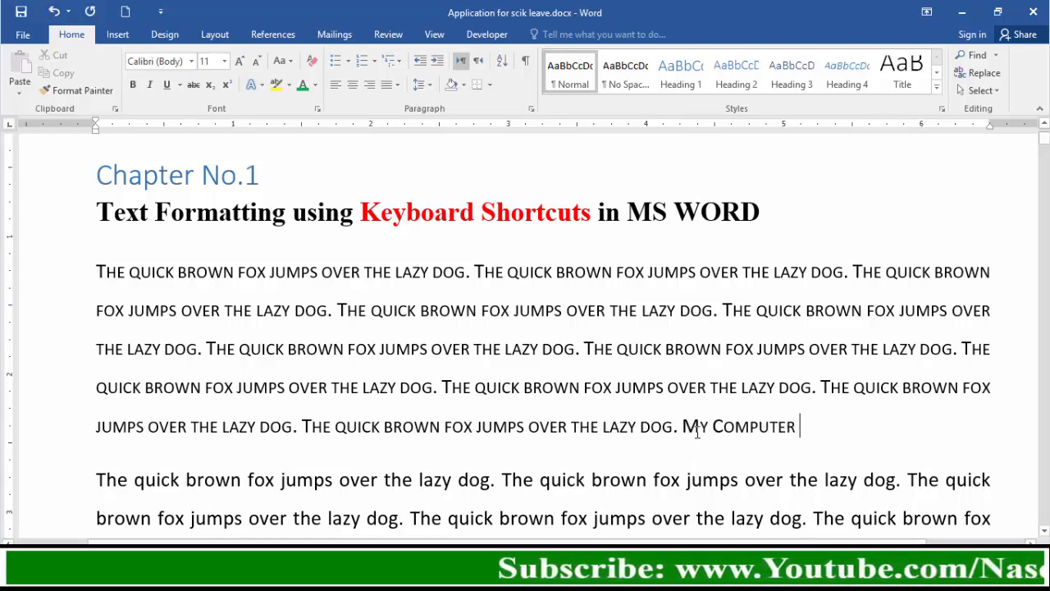
drag(682, 429, 700, 428)
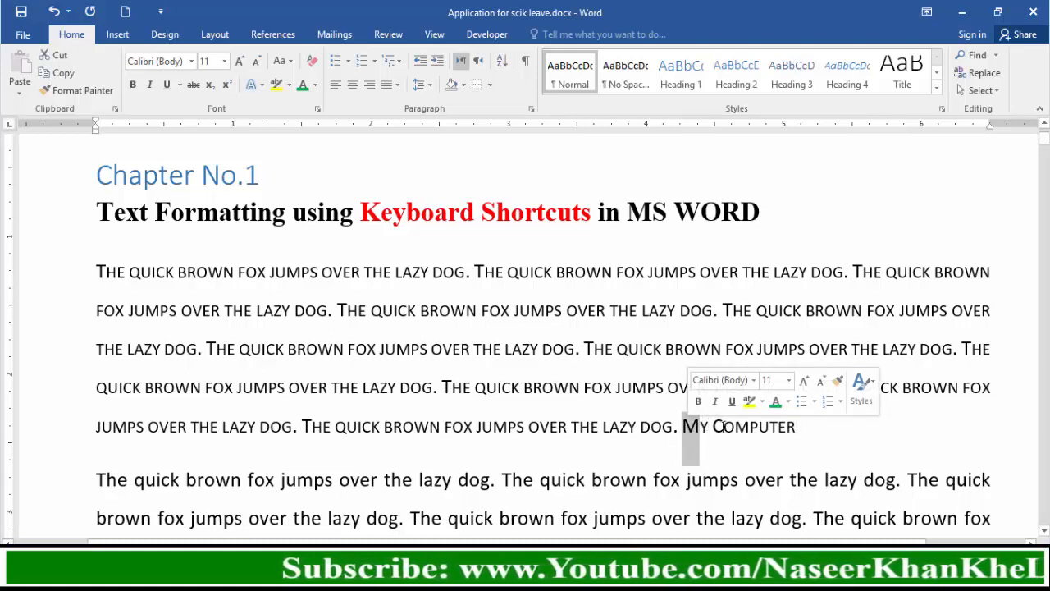
click(722, 427)
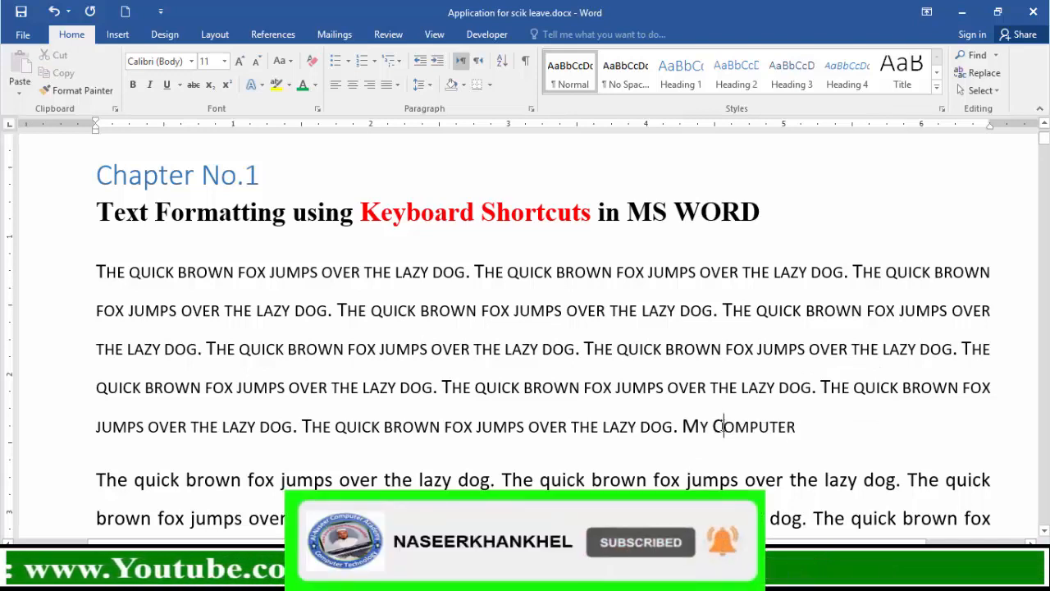
Format the whole second body paragraph in all caps.
scroll(461, 345, down, 5)
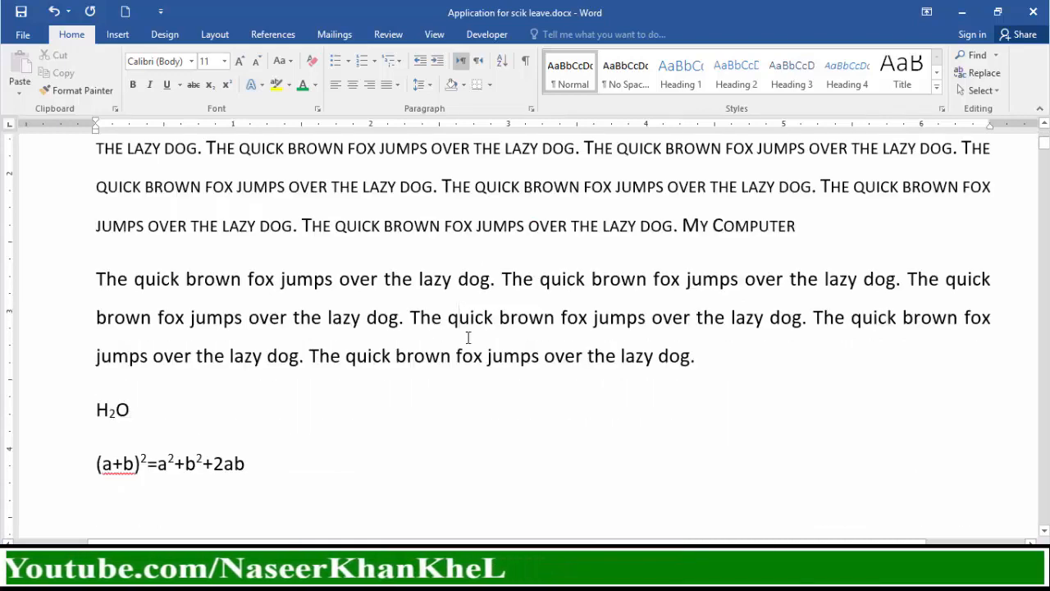
triple_click(331, 323)
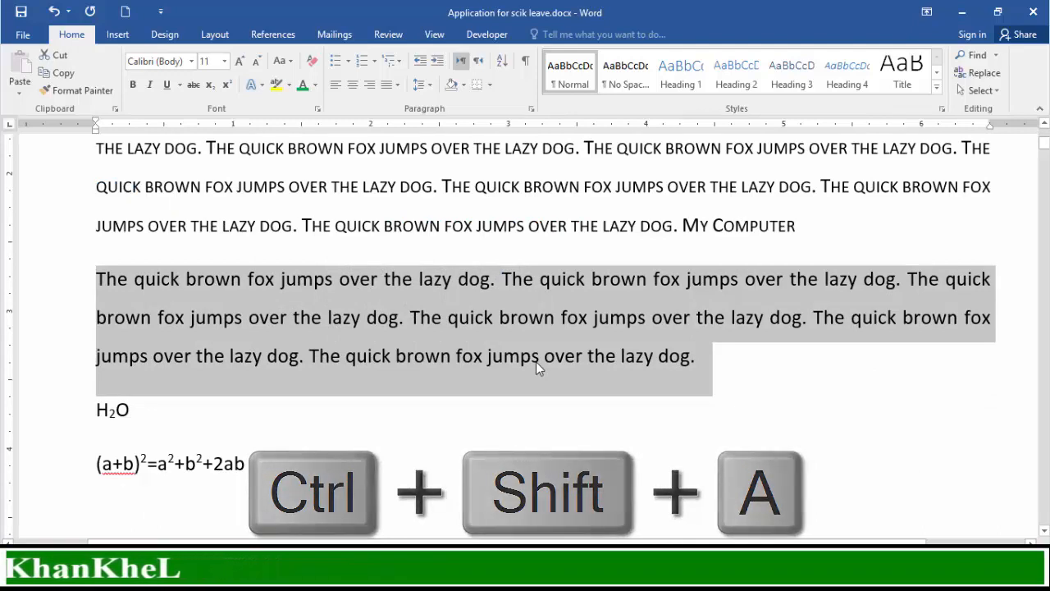
key(ctrl+shift+a)
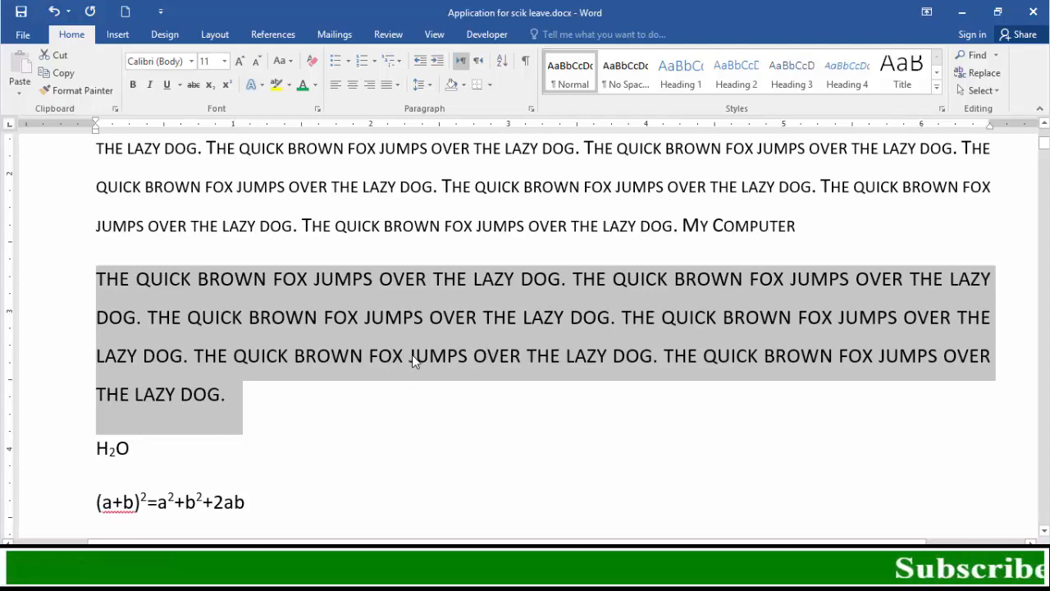
scroll(436, 376, up, 2)
scroll(436, 376, down, 2)
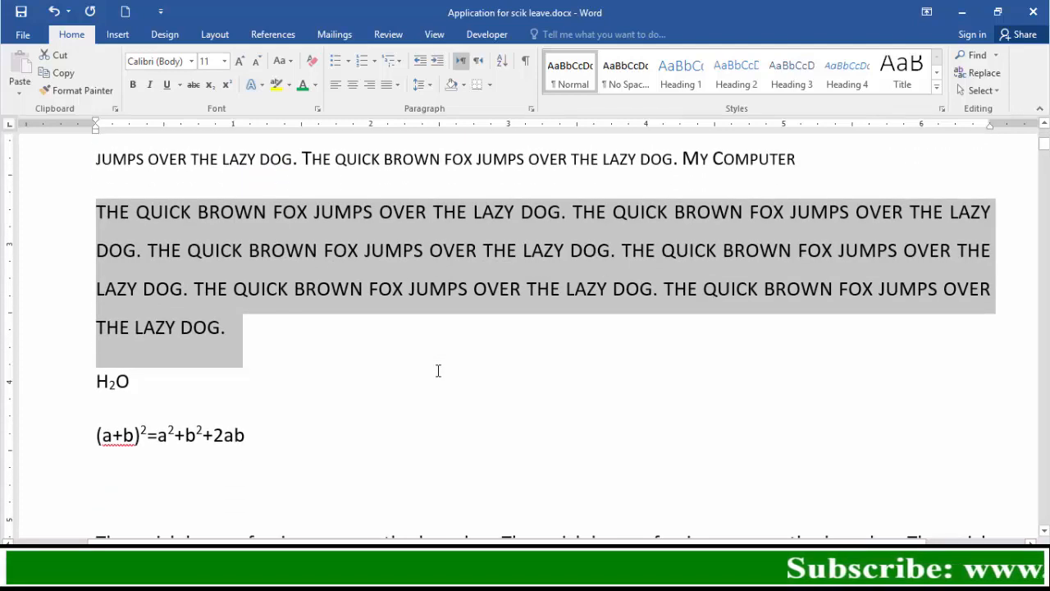
scroll(437, 375, up, 1)
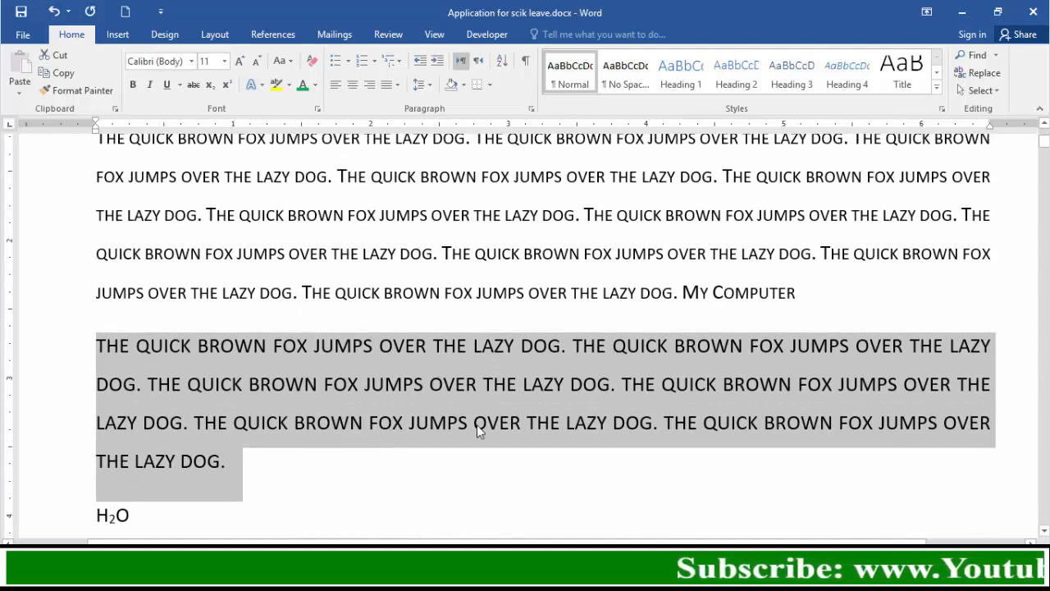
Format the all-caps second body paragraph as hidden text.
key(ctrl+shift+h)
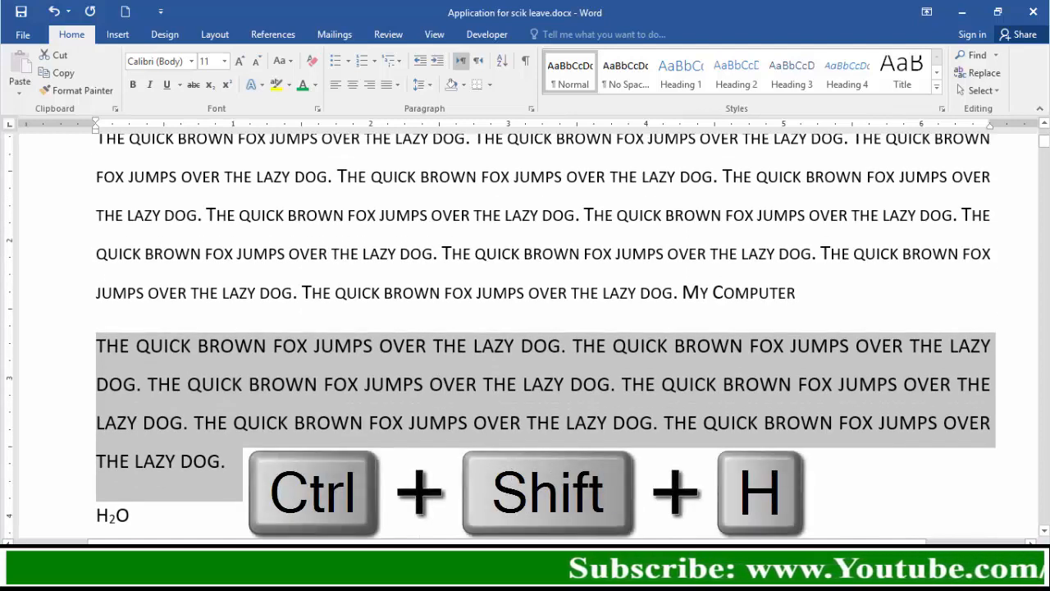
key(ctrl+shift+h)
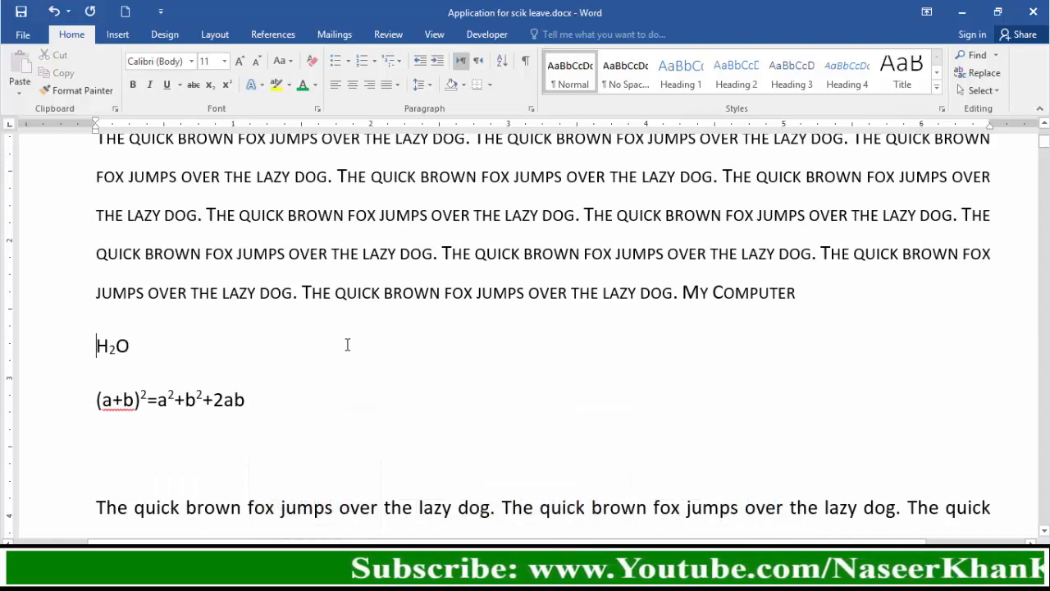
scroll(164, 412, up, 1)
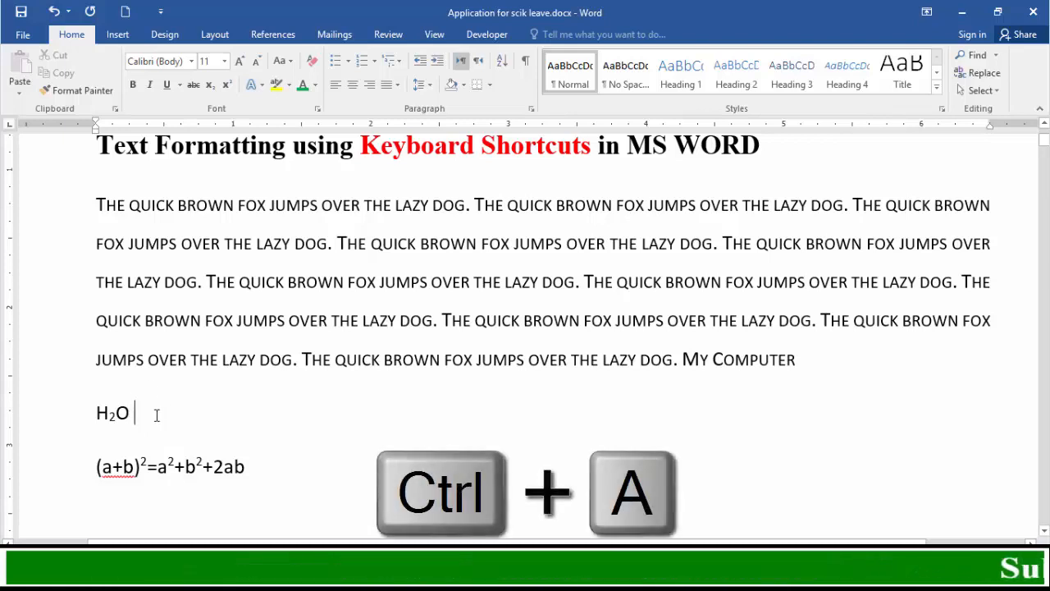
Turn off the Hidden font effect for the entire document to bring back the second body paragraph.
key(ctrl+a)
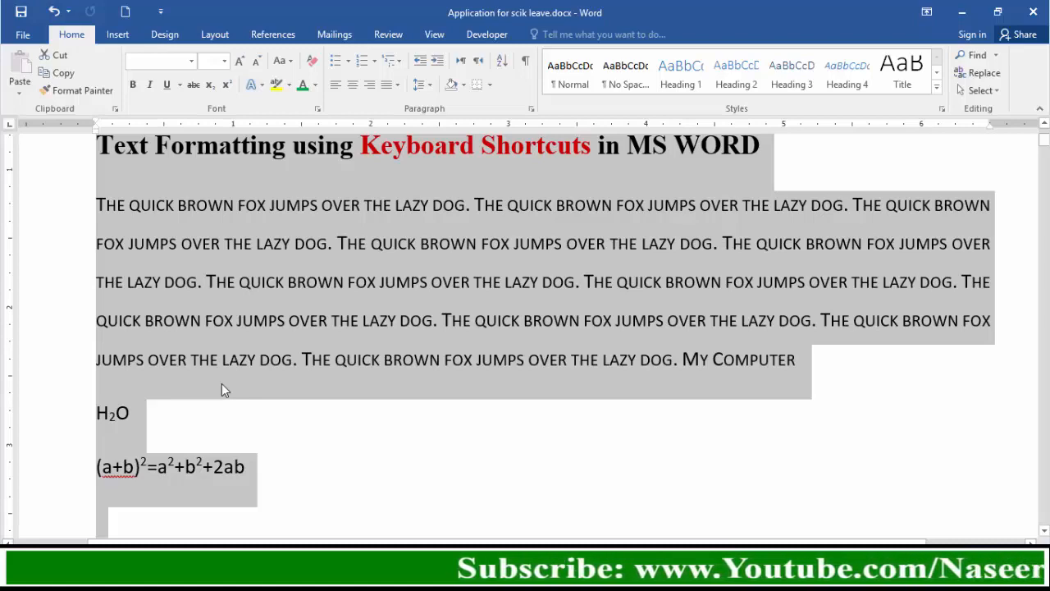
key(ctrl+d)
click(479, 486)
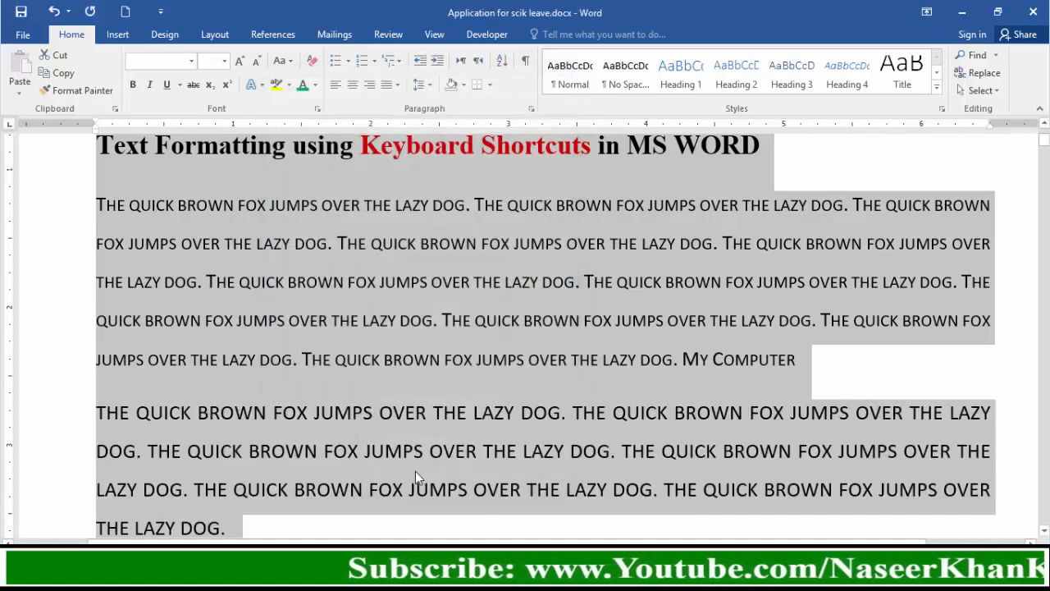
scroll(417, 464, down, 3)
click(370, 416)
scroll(373, 413, up, 2)
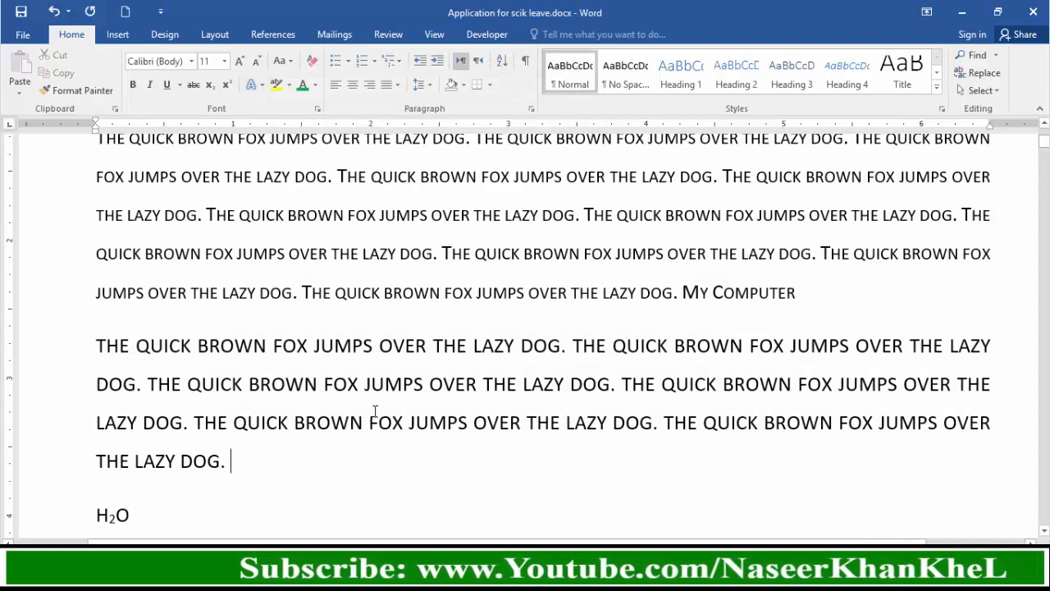
scroll(403, 425, up, 5)
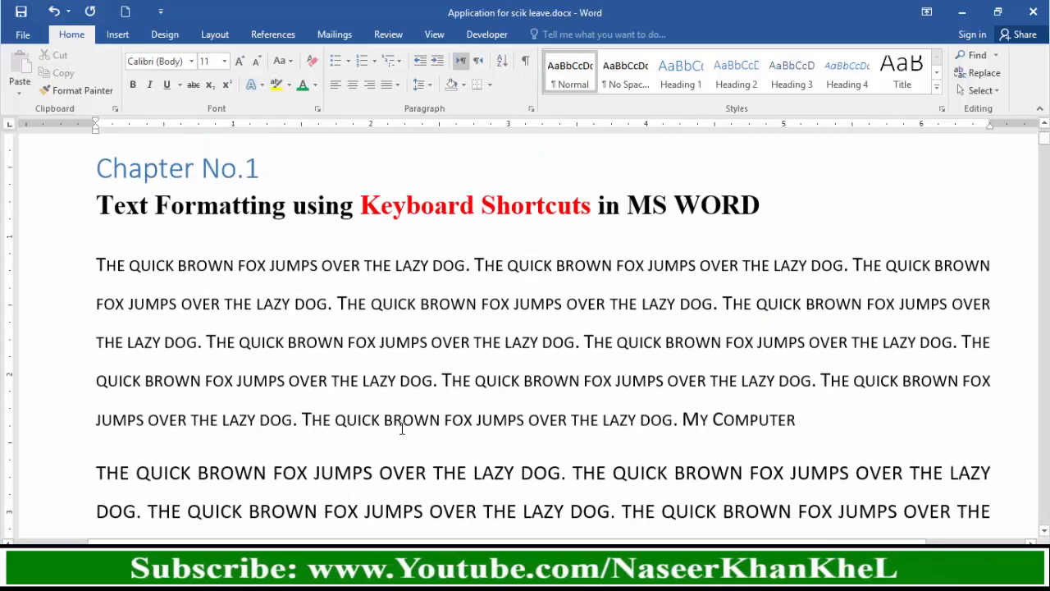
scroll(402, 428, up, 2)
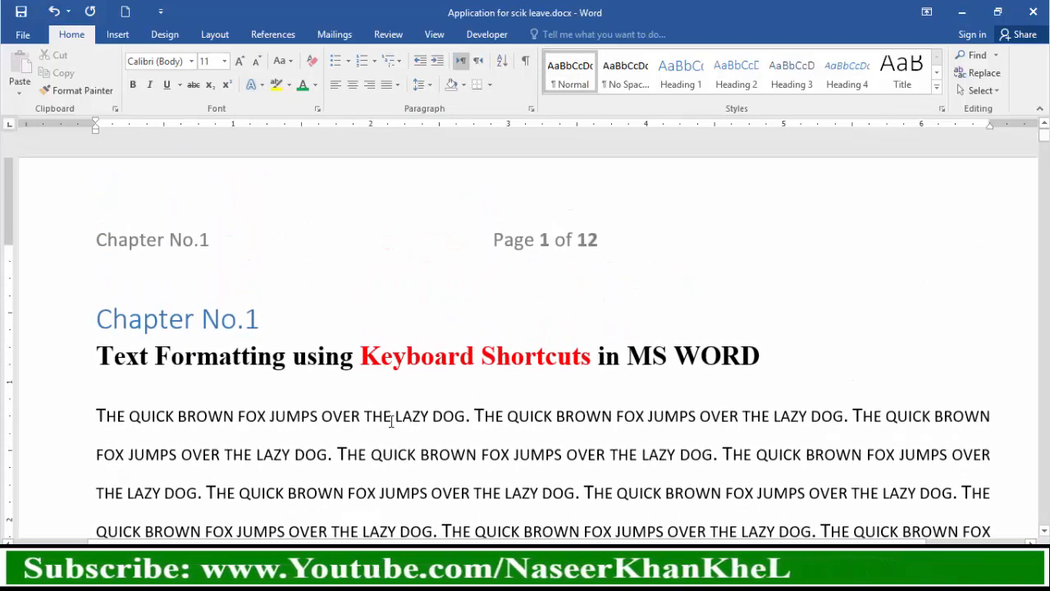
scroll(391, 421, down, 1)
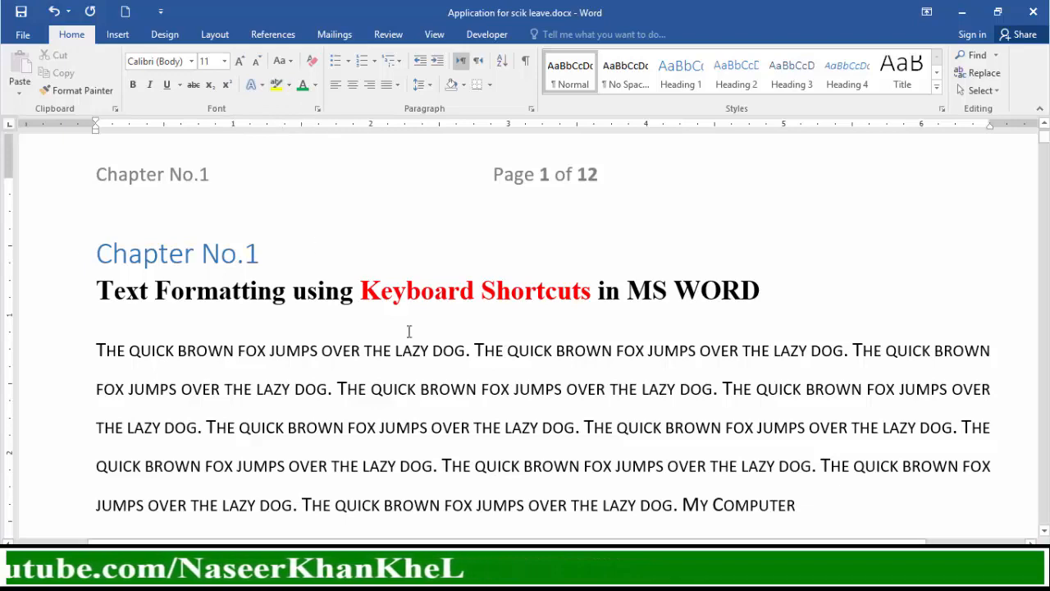
scroll(413, 375, up, 2)
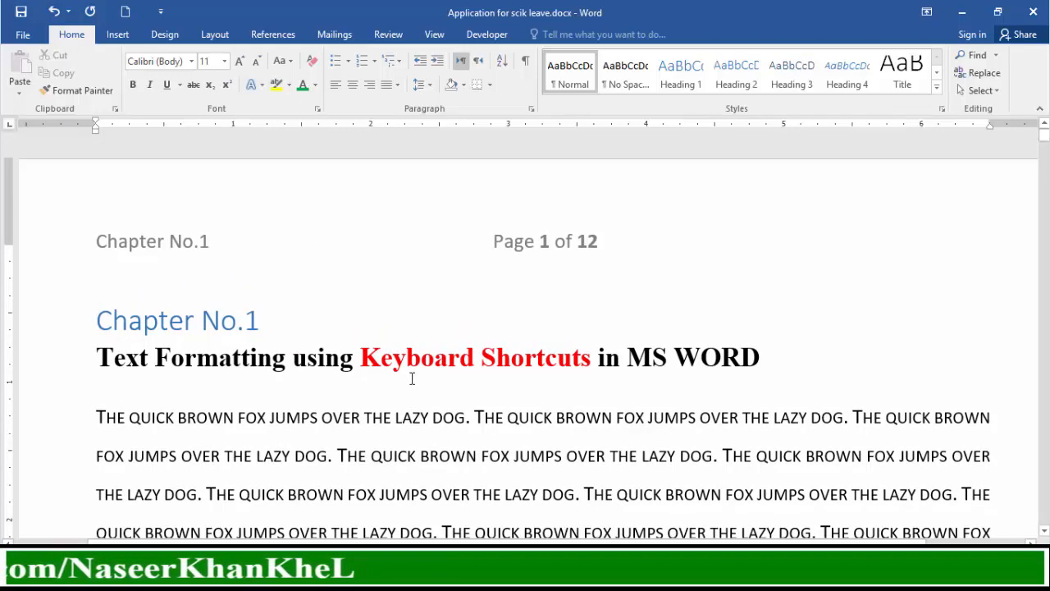